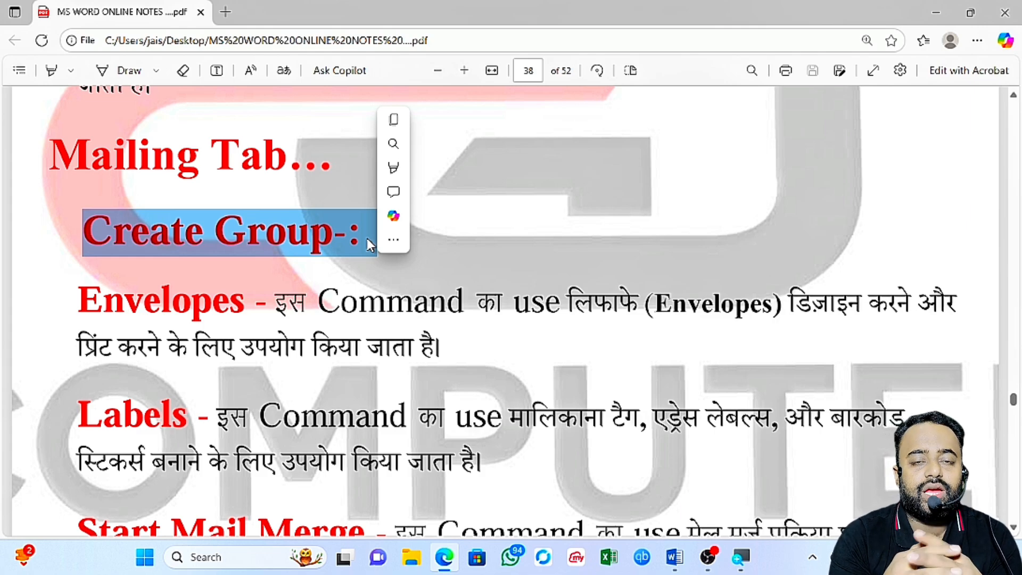
- Read the PDF notes on the Envelopes command under Create Group in the Mailing Tab section
click(436, 300)
scroll(436, 301, down, 1)
scroll(437, 301, up, 1)
scroll(437, 301, down, 2)
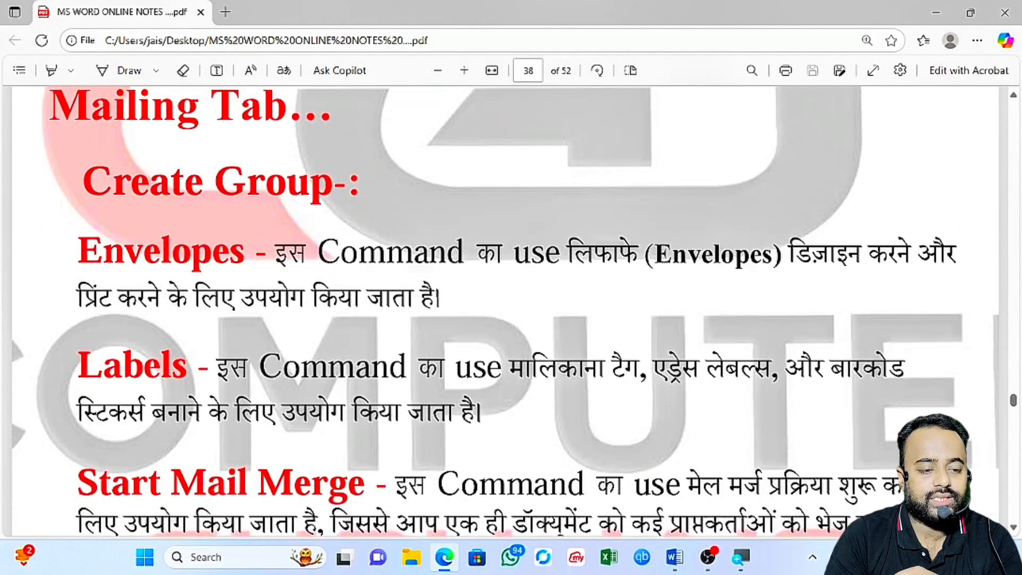
scroll(437, 301, up, 1)
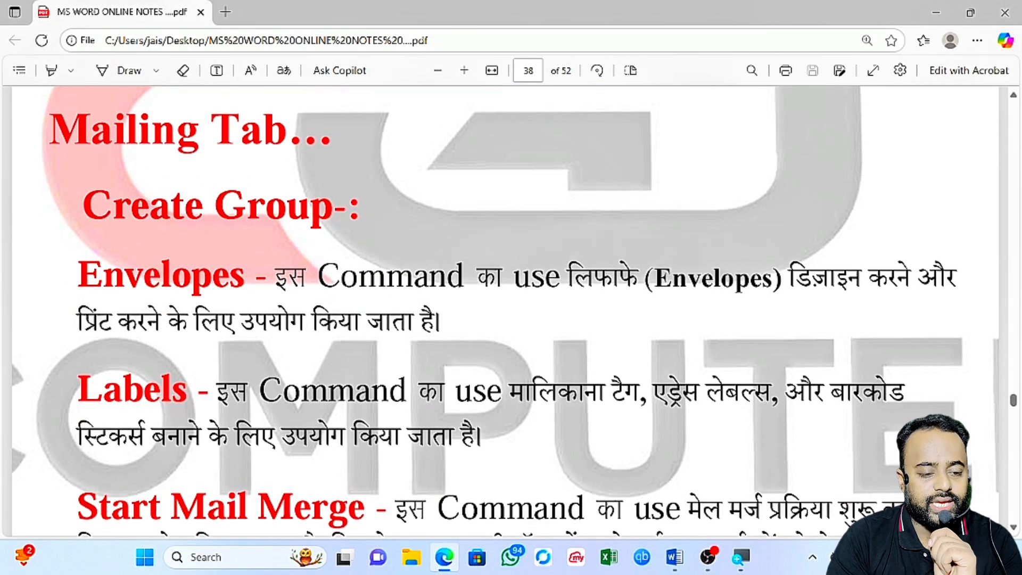
scroll(437, 301, down, 1)
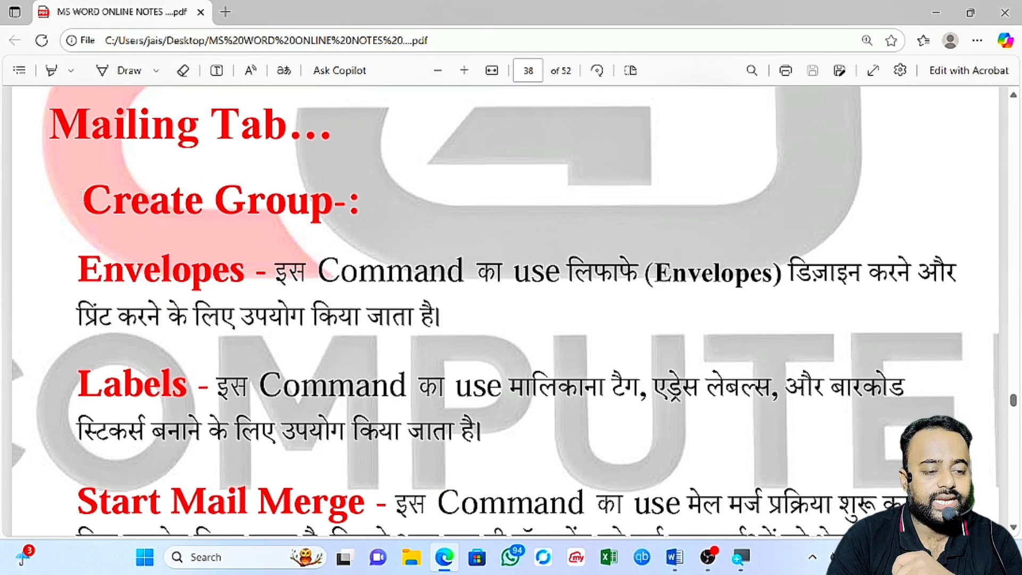
drag(84, 197, 346, 226)
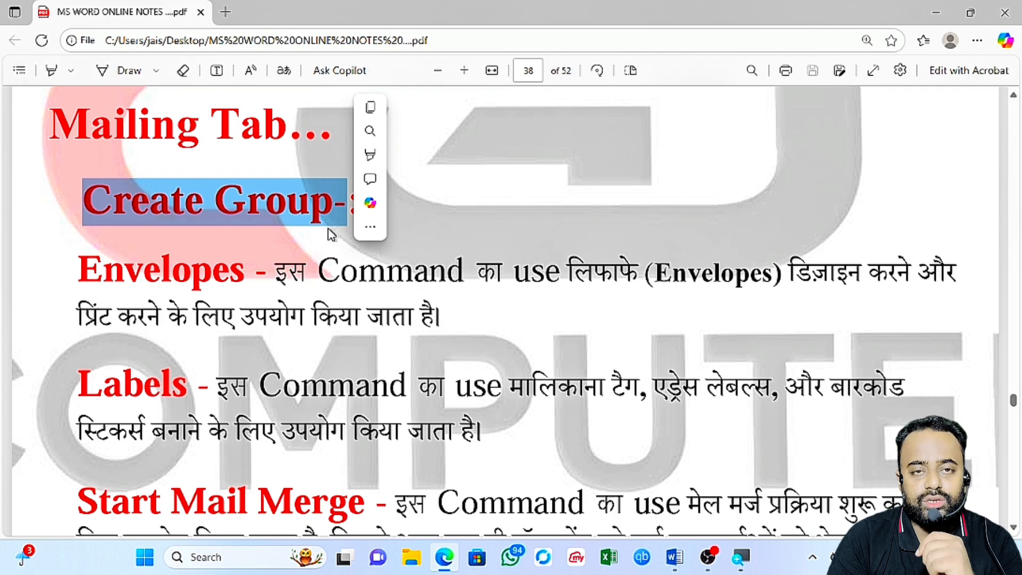
click(231, 250)
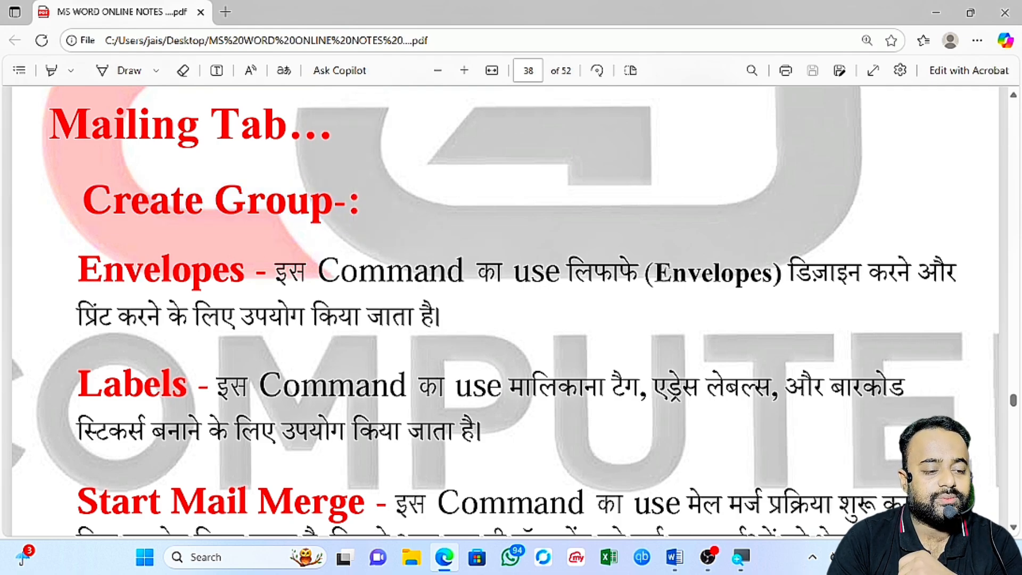
double_click(235, 269)
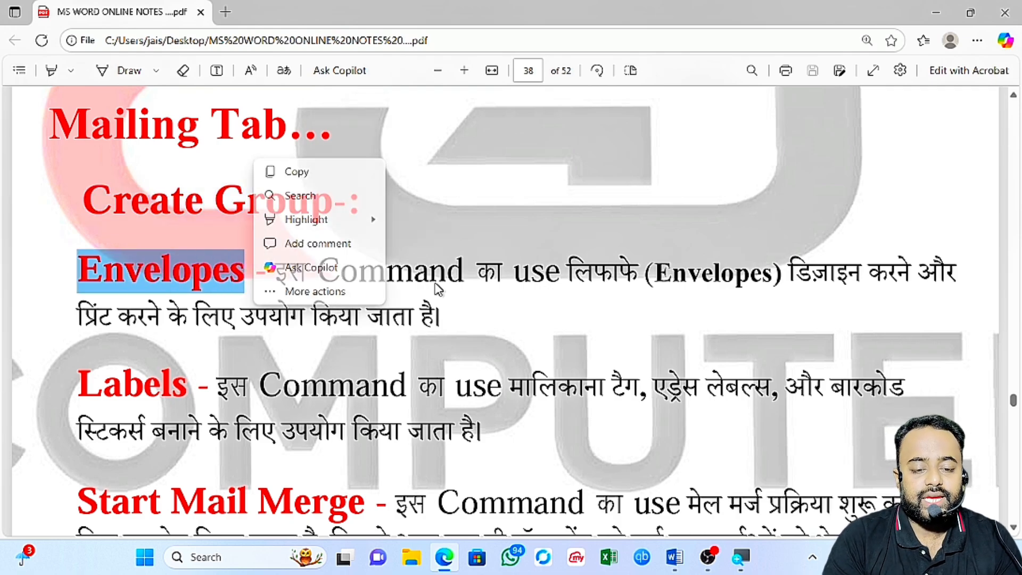
click(468, 285)
drag(645, 273, 771, 280)
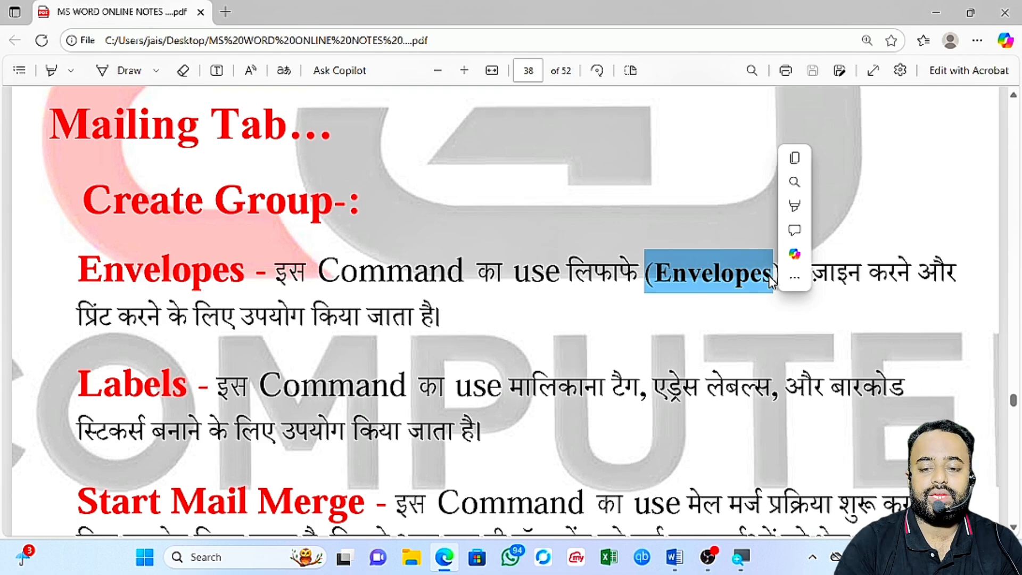
click(698, 307)
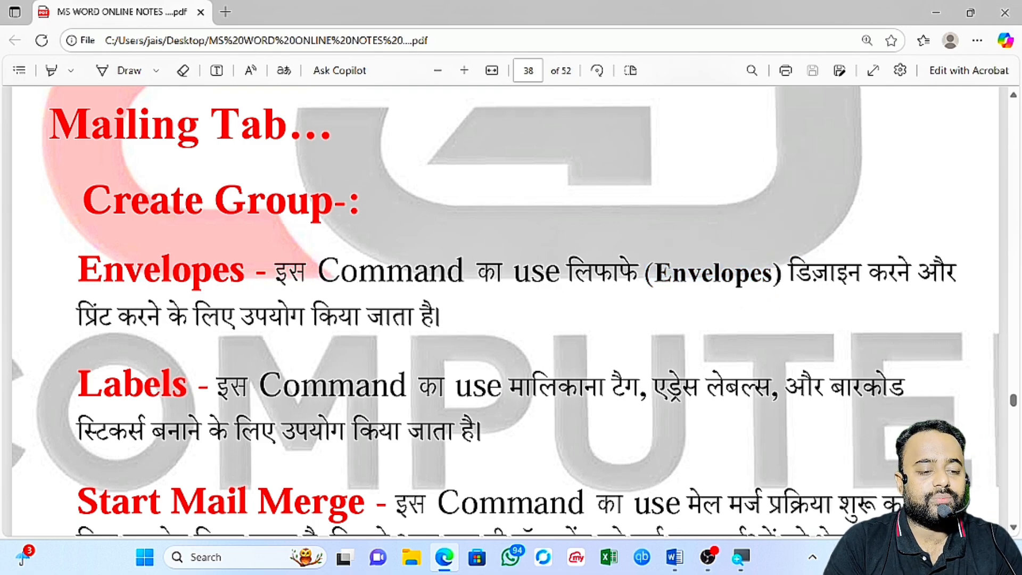
drag(189, 317, 482, 334)
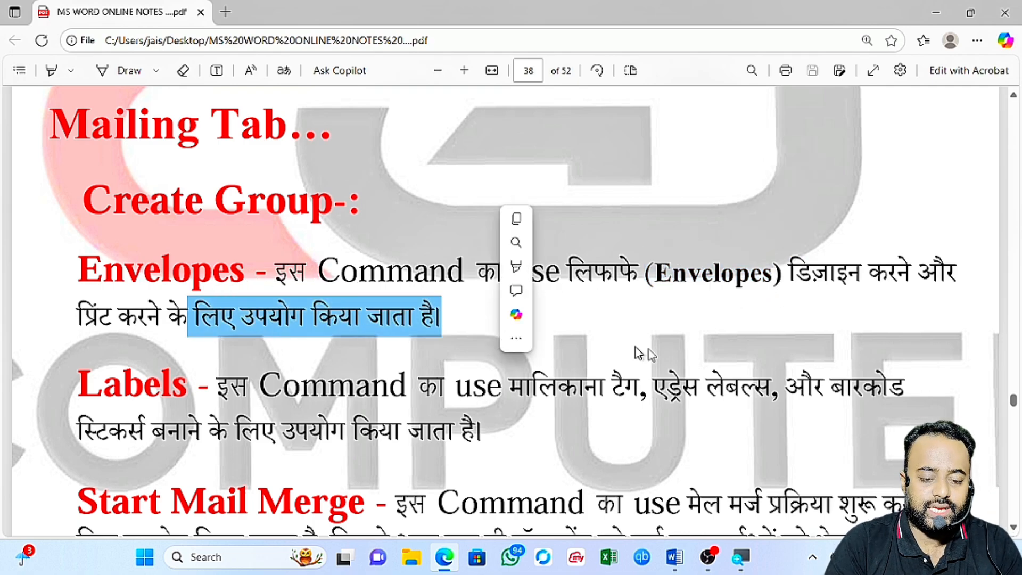
- Switch to the Word document Document1 and examine the sample envelope's return and delivery address layout
key(alt+Tab)
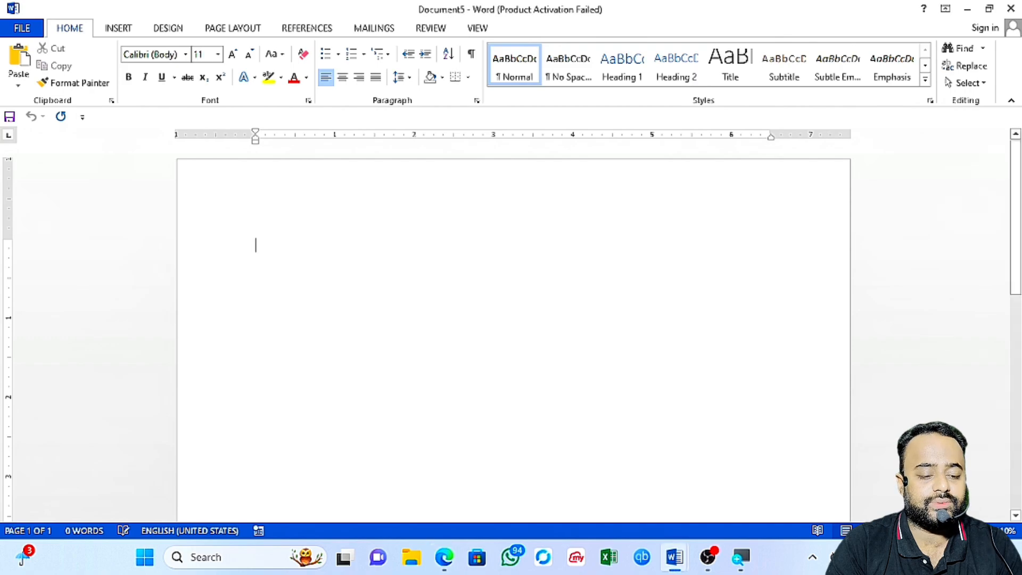
key(alt+Tab)
key(Tab)
key(alt+Tab)
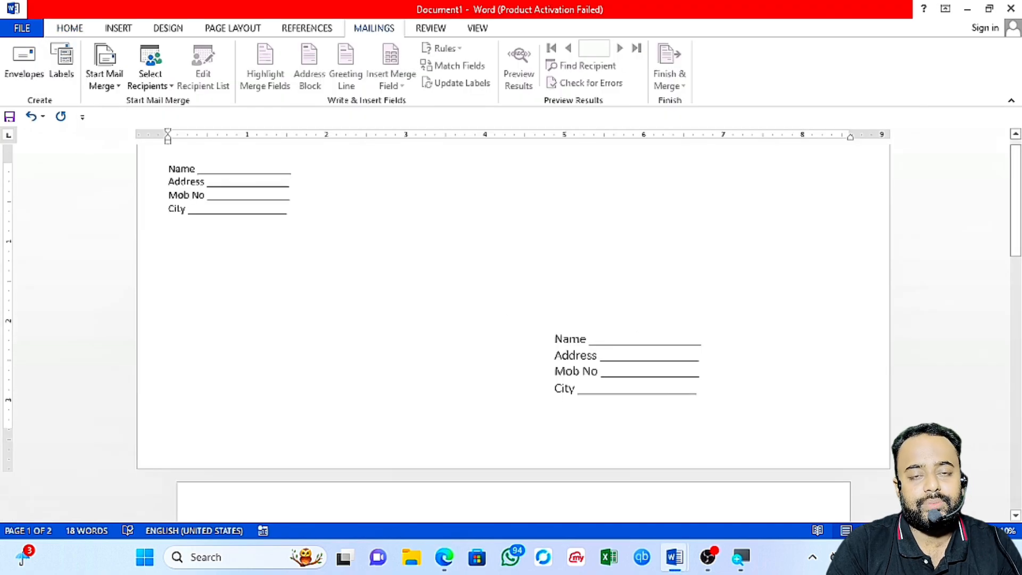
scroll(452, 327, up, 1)
scroll(452, 327, down, 3)
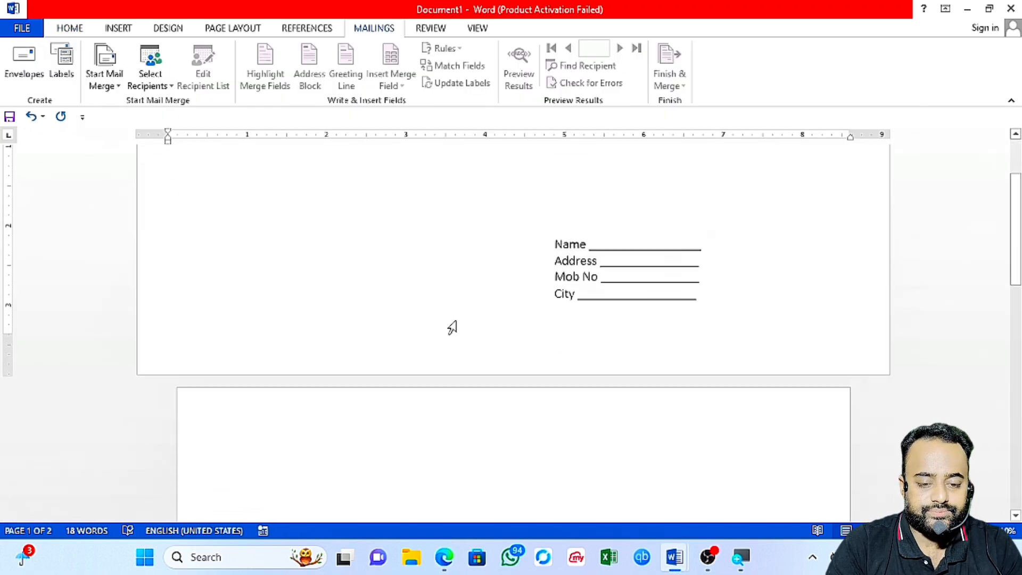
scroll(452, 326, up, 3)
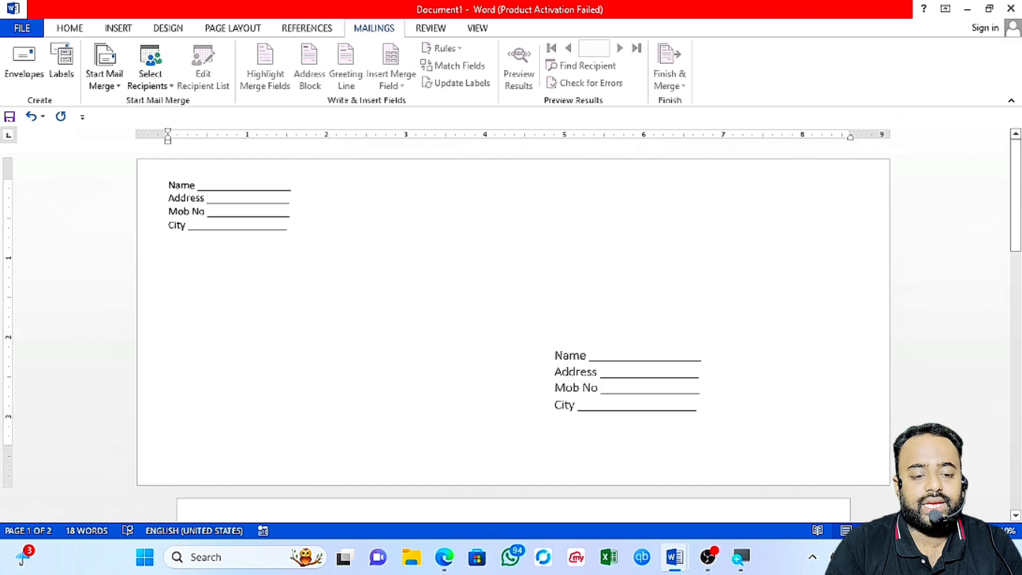
scroll(573, 388, down, 4)
scroll(573, 388, up, 3)
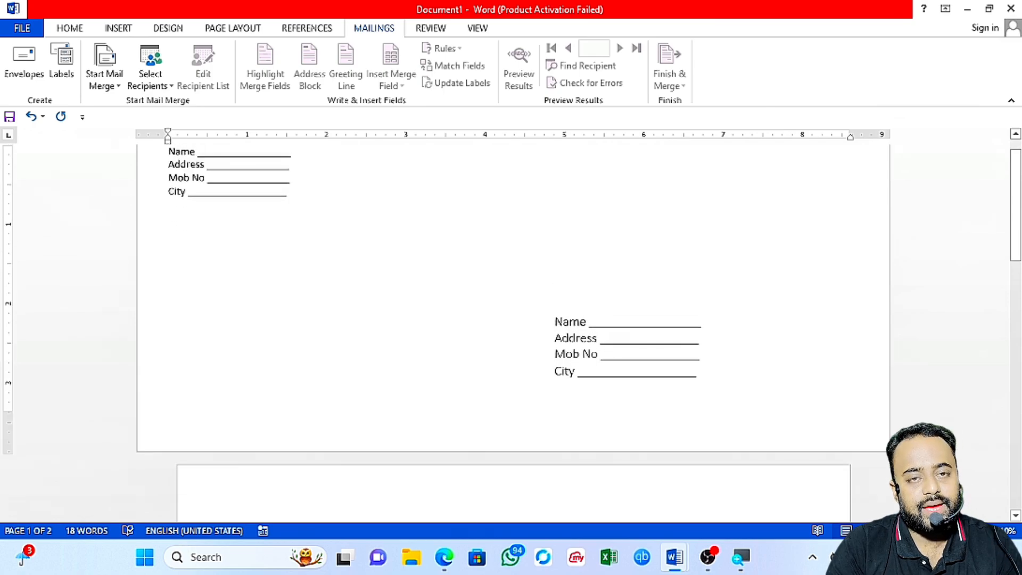
scroll(573, 388, up, 1)
- Create a new blank document and open the envelope settings for it
key(ctrl+n)
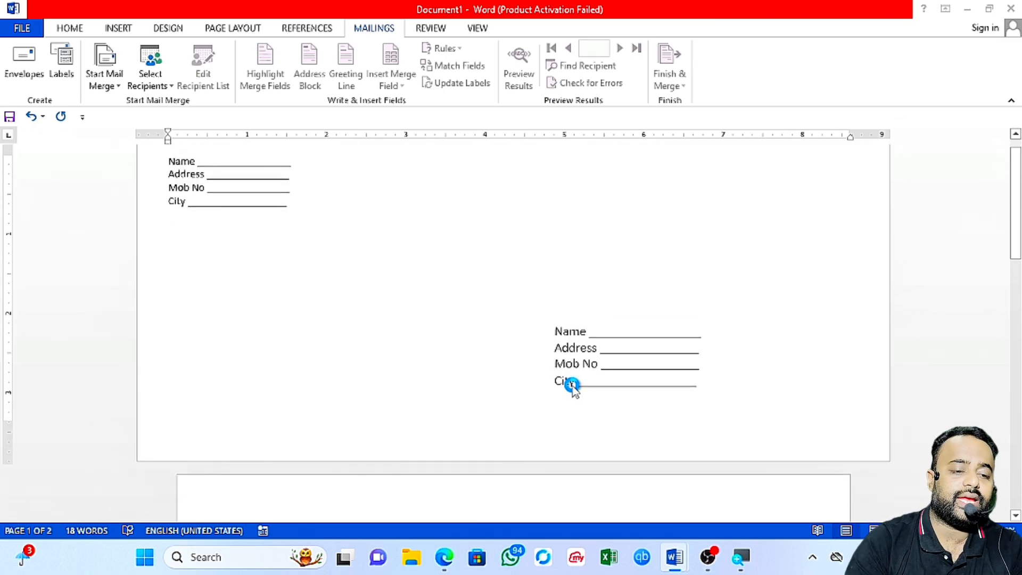
scroll(497, 346, up, 1)
scroll(500, 341, up, 2)
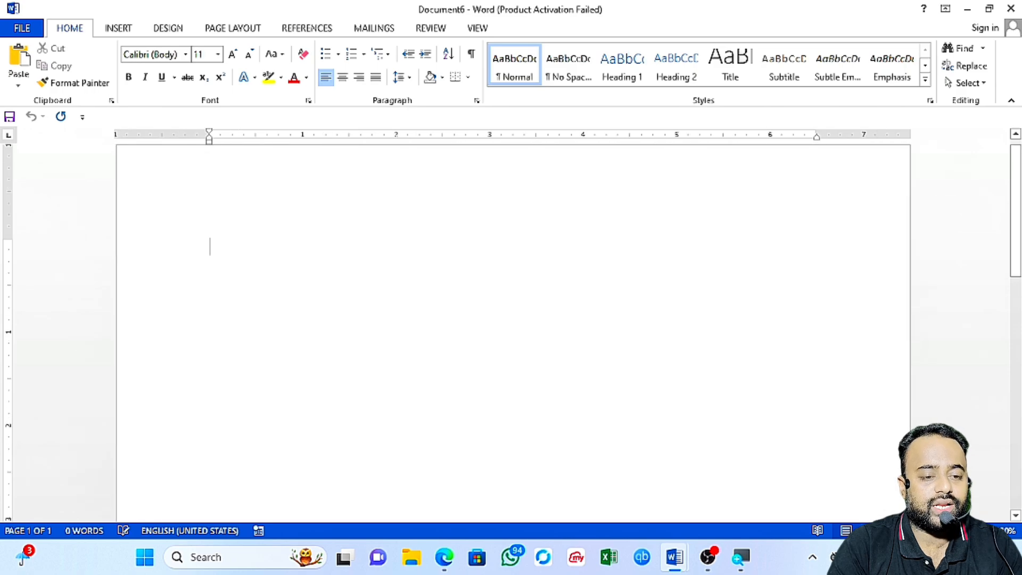
click(373, 27)
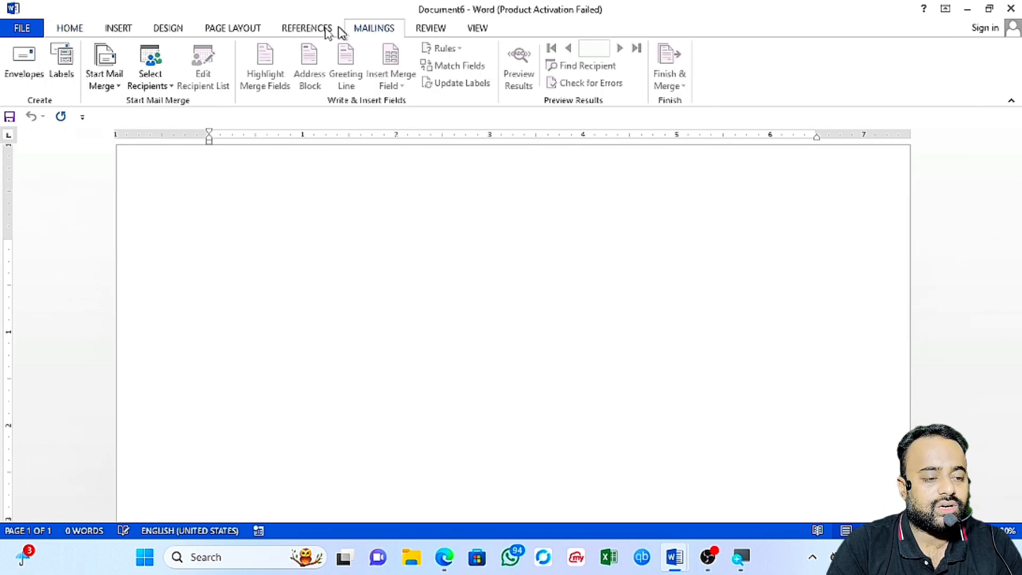
click(20, 75)
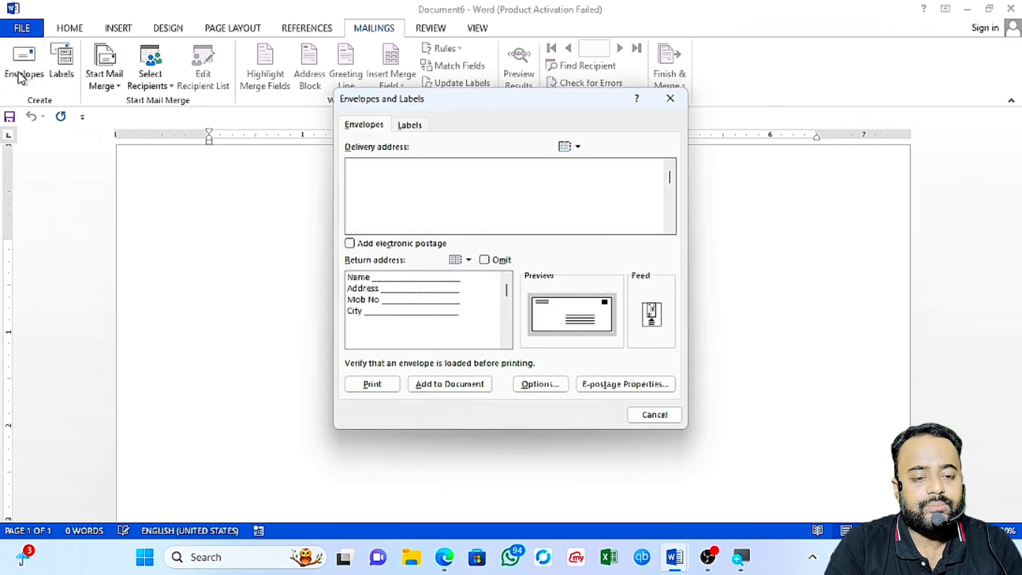
drag(472, 101, 457, 137)
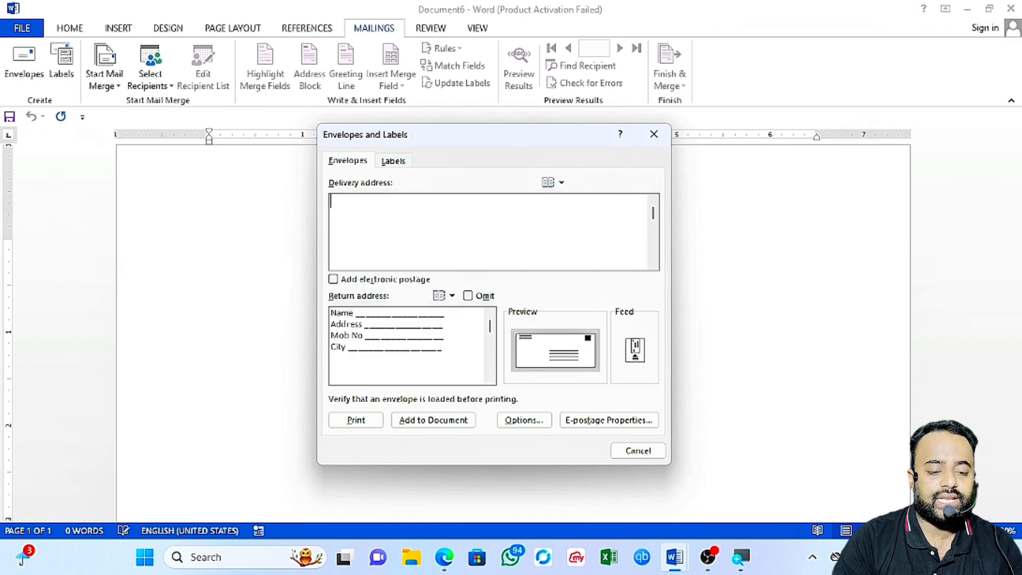
- Fill the delivery address with the same blank Name, Address, Mob No and City lines as the return address, and add the envelope to the document
drag(445, 348, 312, 319)
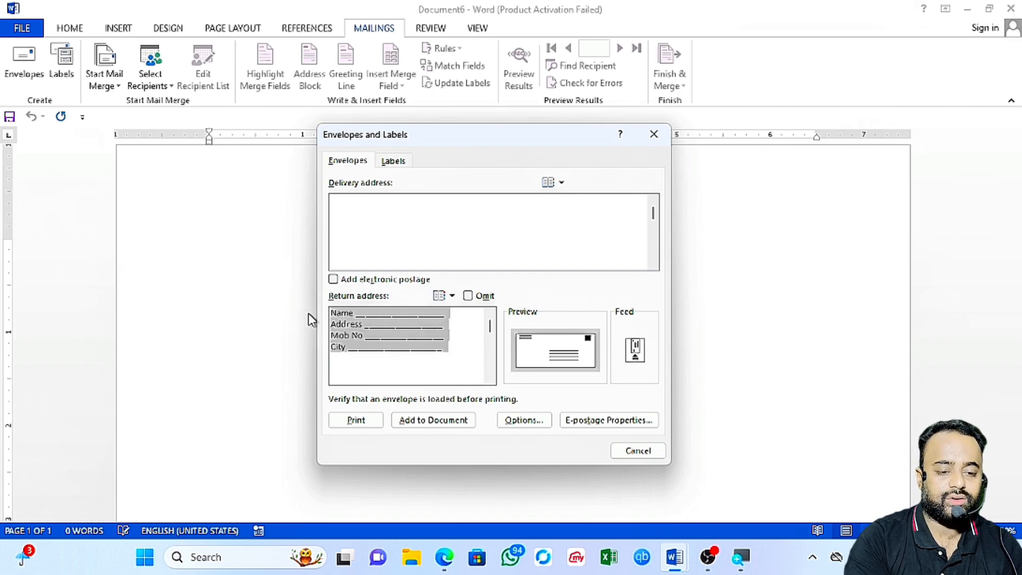
click(358, 222)
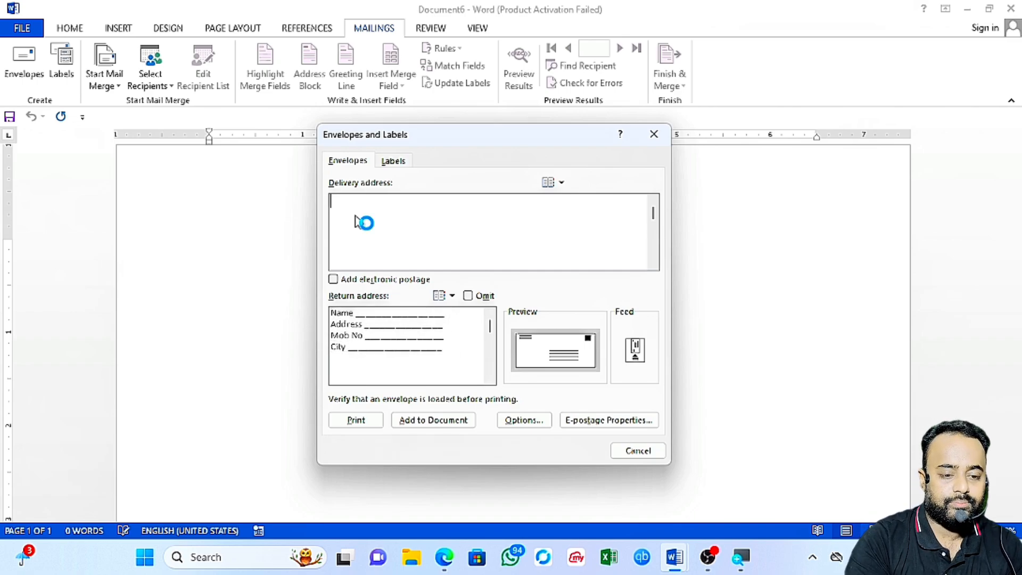
key(ctrl+v)
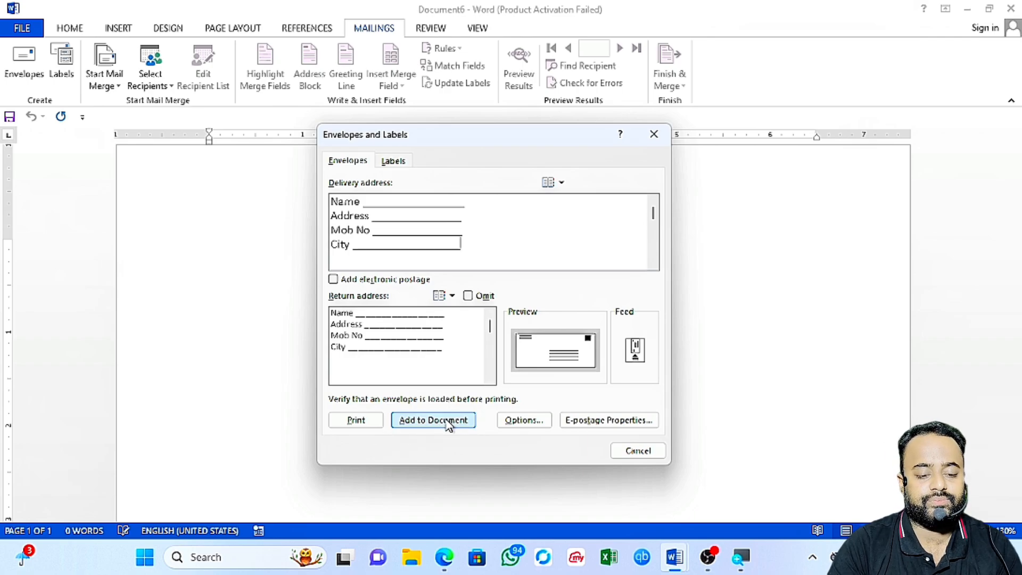
click(447, 421)
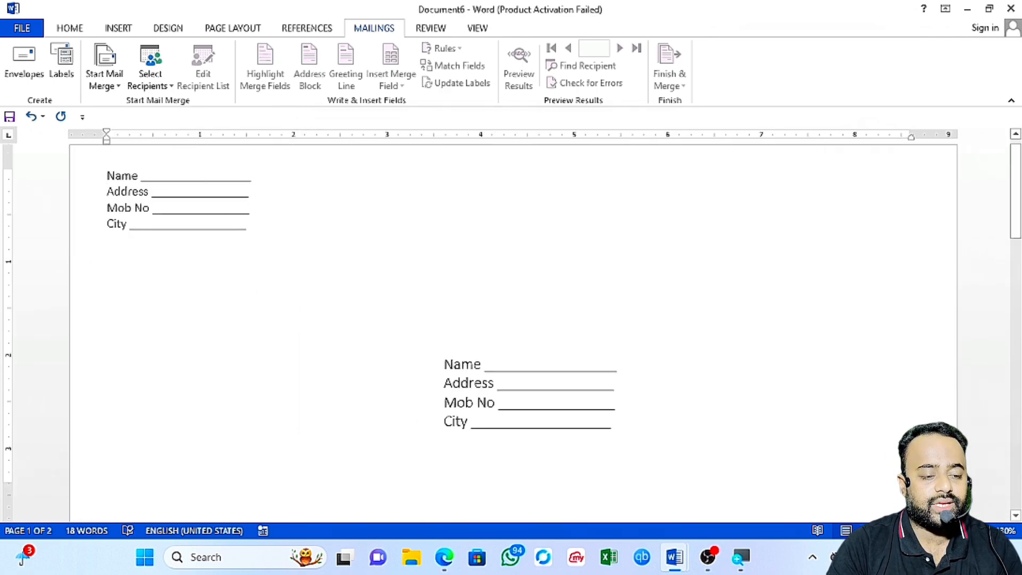
scroll(447, 421, down, 1)
scroll(513, 330, down, 1)
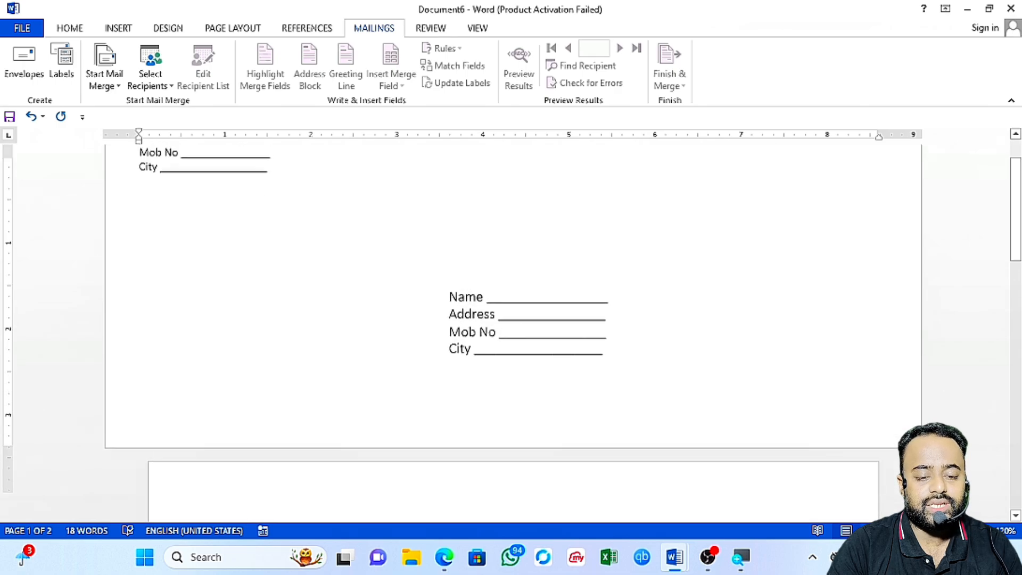
scroll(514, 330, up, 1)
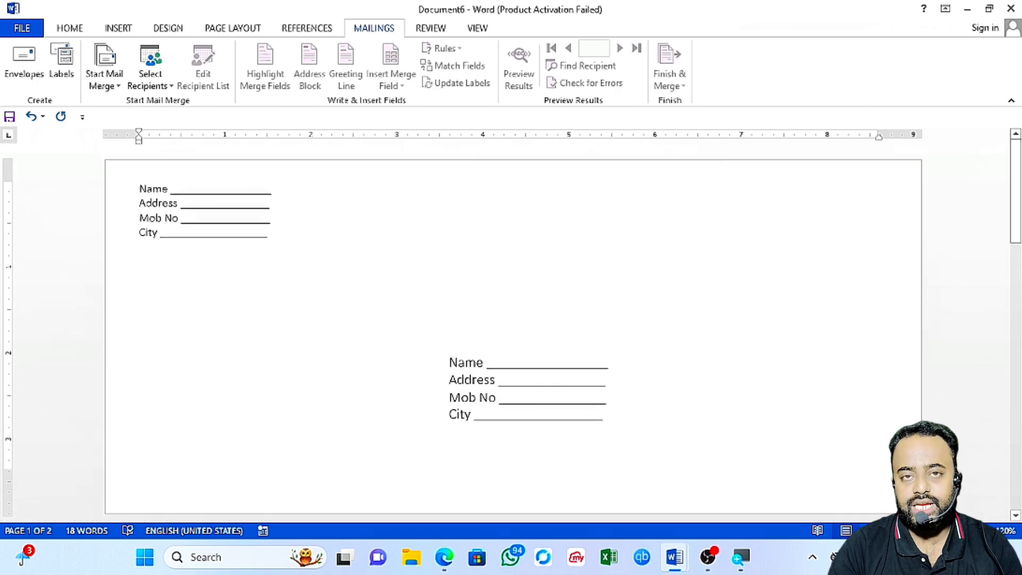
scroll(487, 256, down, 1)
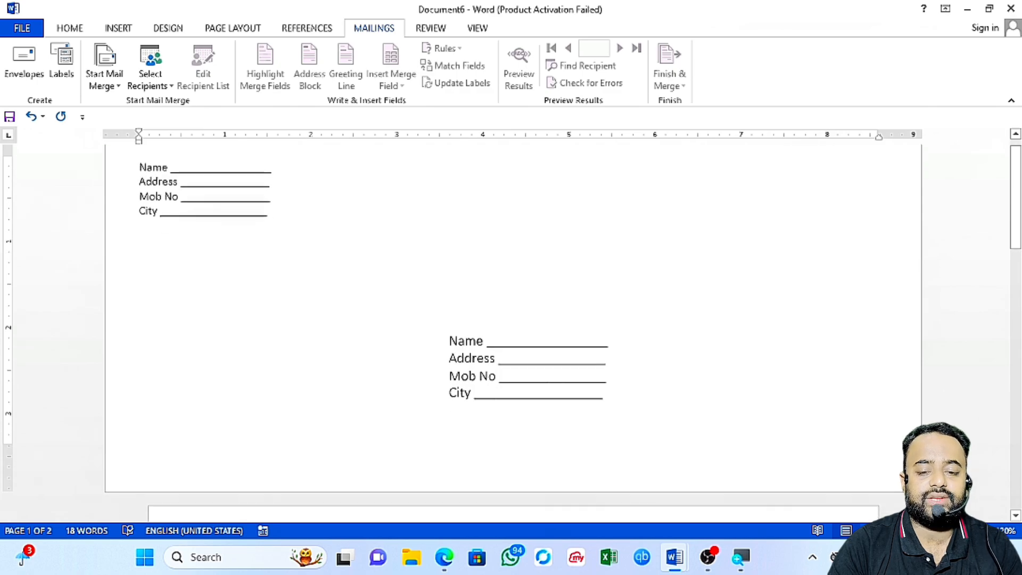
scroll(487, 256, up, 1)
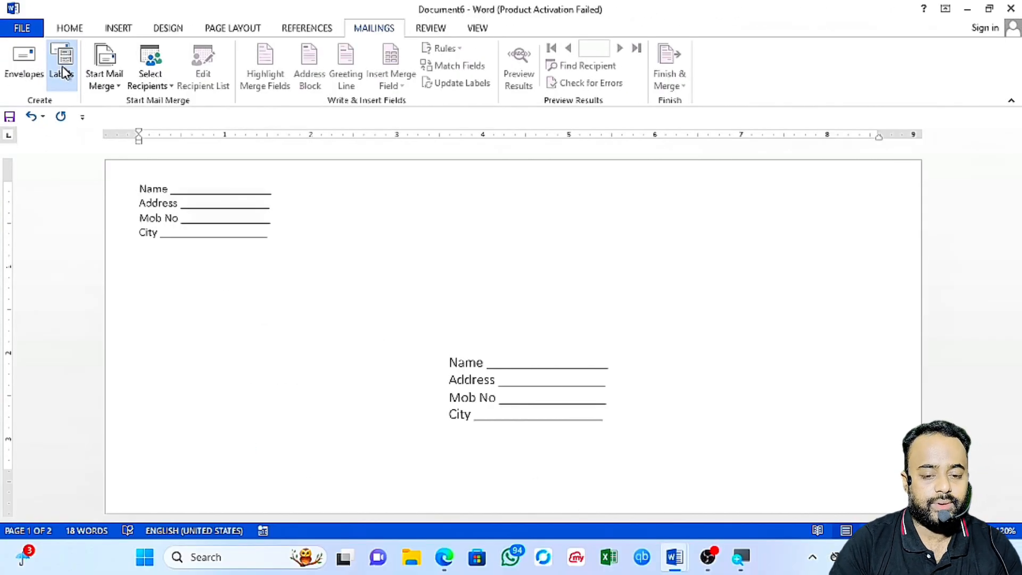
- Switch to the Labels3 document and examine its full page of repeated address labels
key(alt+Tab)
key(alt+Tab)
key(alt+Tab)
key(alt+Tab)
key(alt+Tab)
key(alt+Tab)
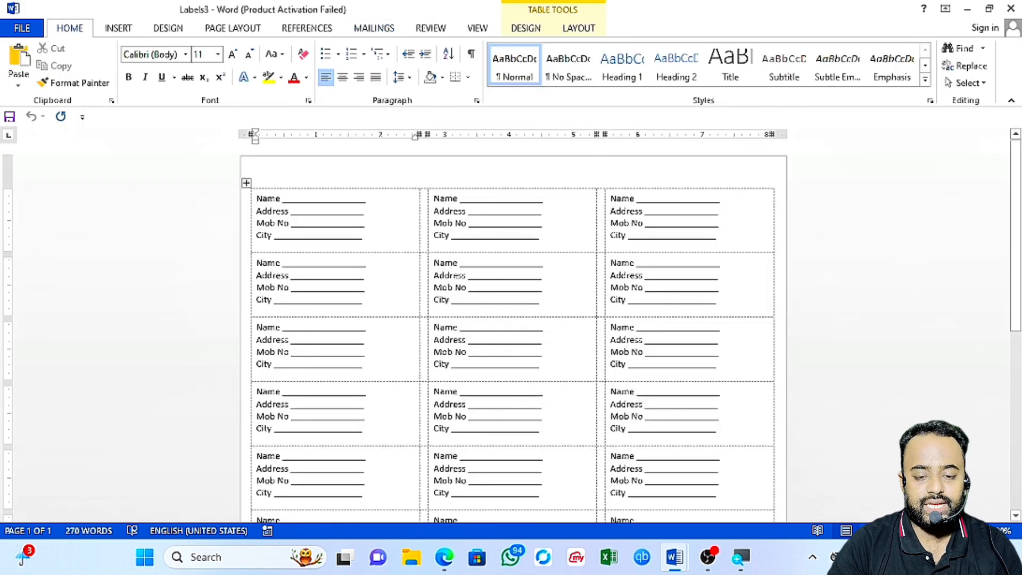
scroll(511, 330, down, 3)
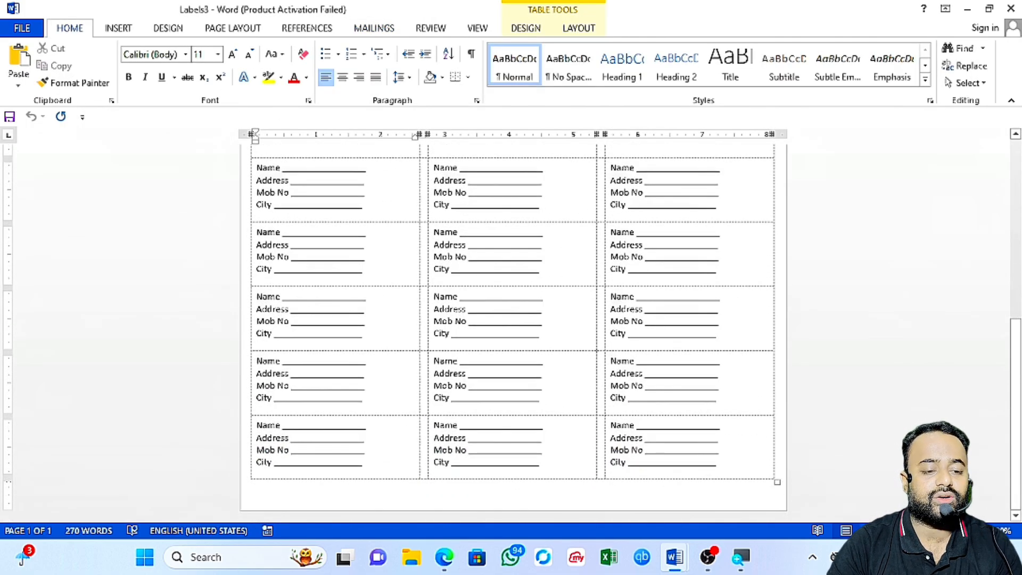
scroll(511, 330, up, 3)
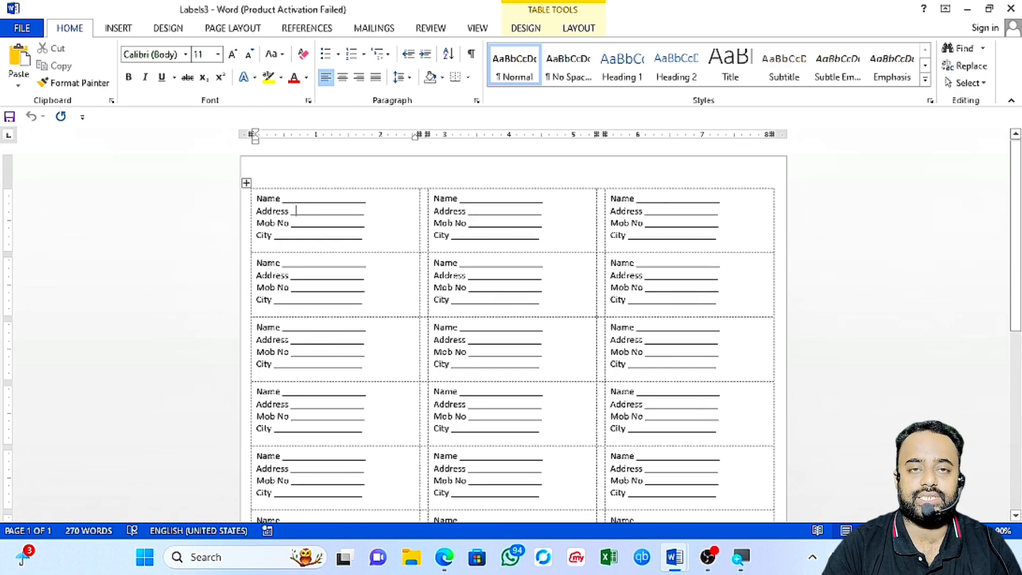
scroll(294, 209, up, 7)
scroll(295, 208, down, 3)
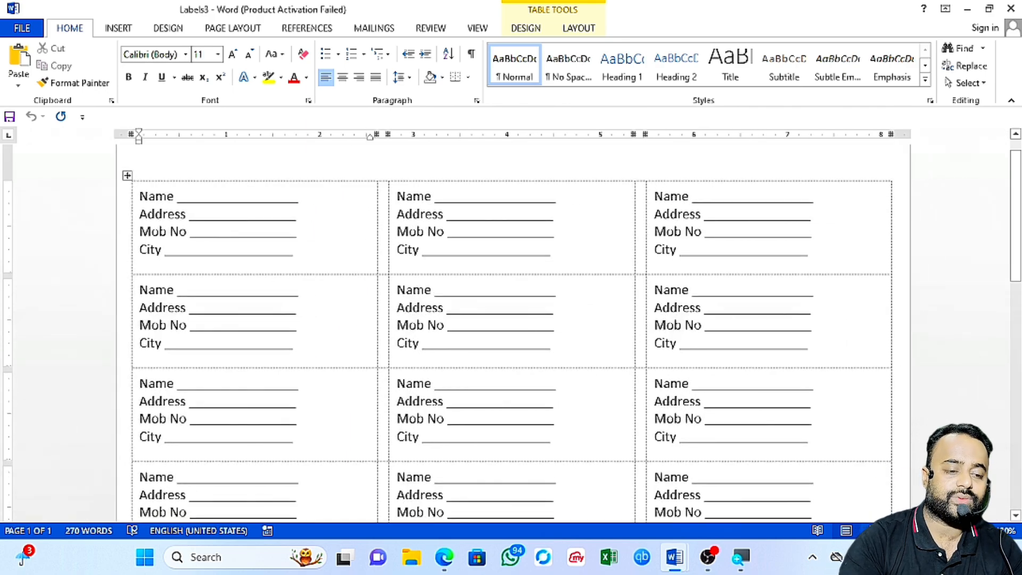
- Create another blank document and open the label settings for it
key(ctrl+n)
scroll(511, 330, up, 3)
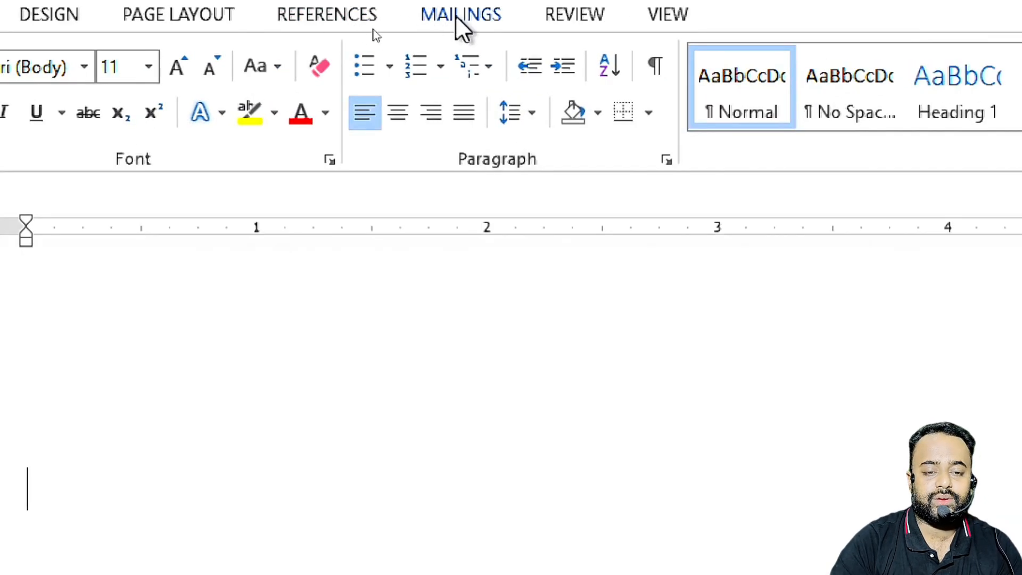
click(497, 15)
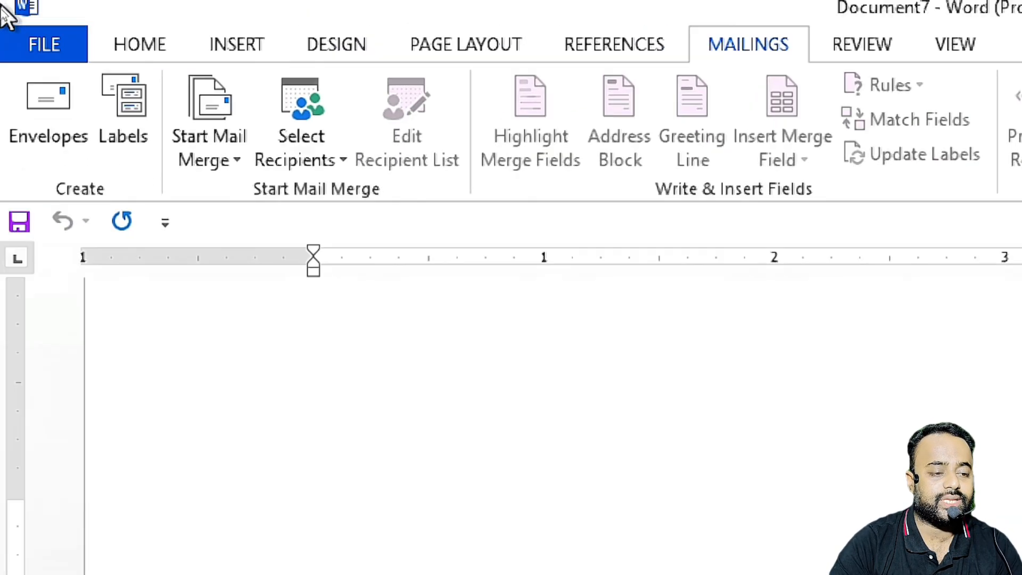
click(125, 113)
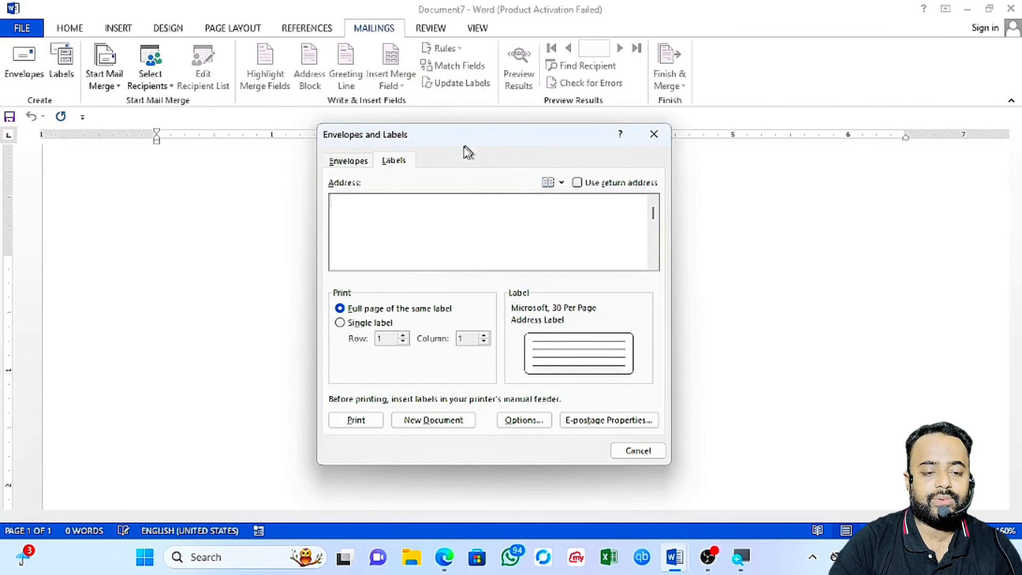
mouse_move(445, 142)
mouse_down()
mouse_move(422, 187)
mouse_move(430, 154)
mouse_up()
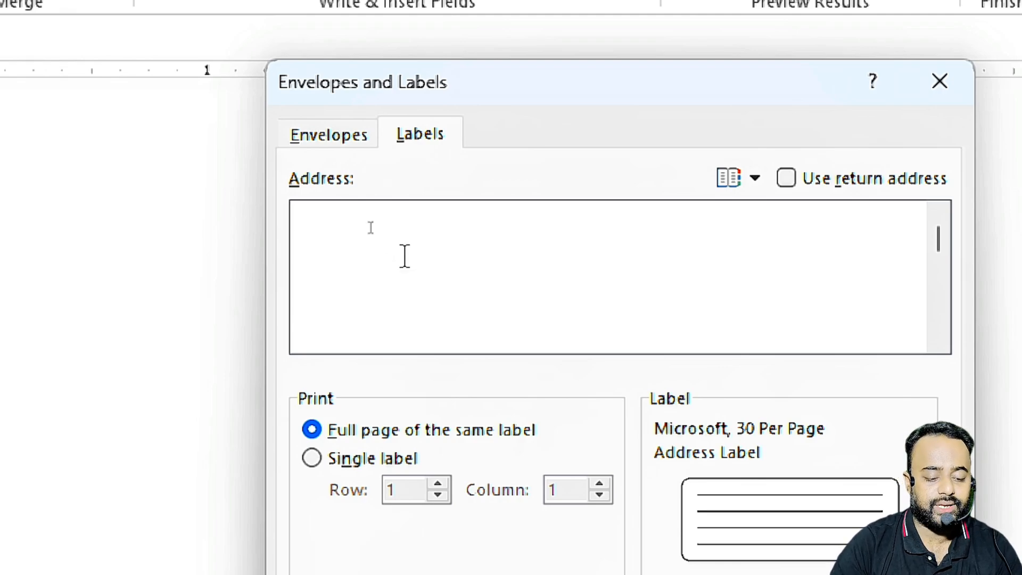
- Begin the label's address text with the caption Name
text(Name )
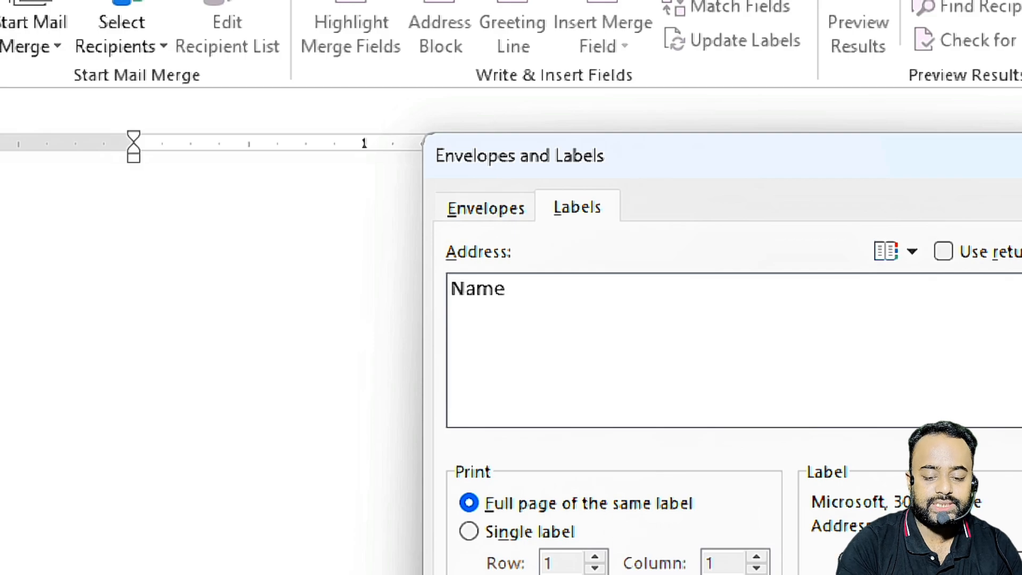
text(_________)
text(____)
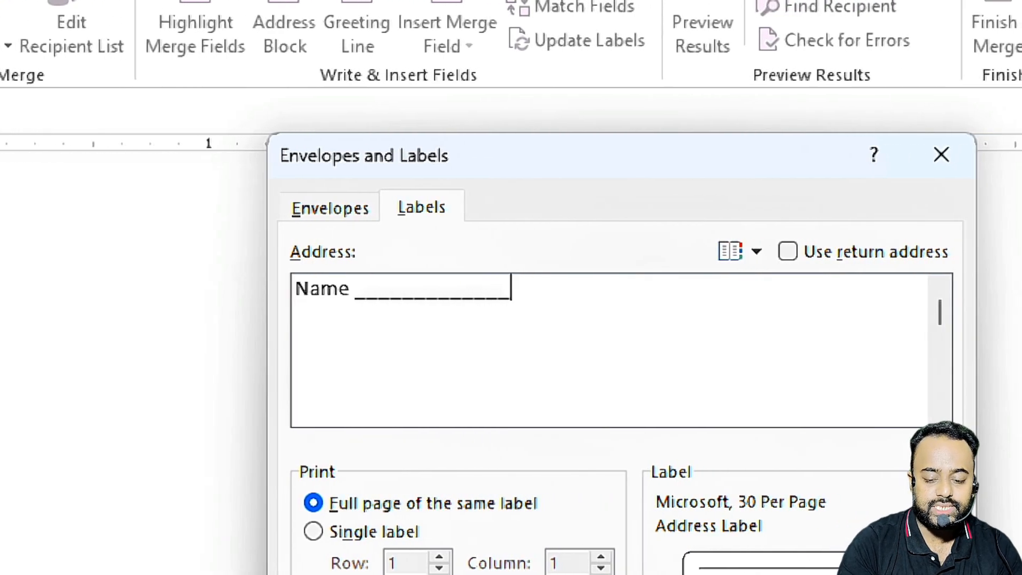
key(BackSpace)
key(BackSpace)
key(BackSpace)
key(BackSpace)
key(BackSpace)
key(BackSpace)
key(BackSpace)
key(BackSpace)
key(BackSpace)
key(BackSpace)
key(BackSpace)
key(BackSpace)
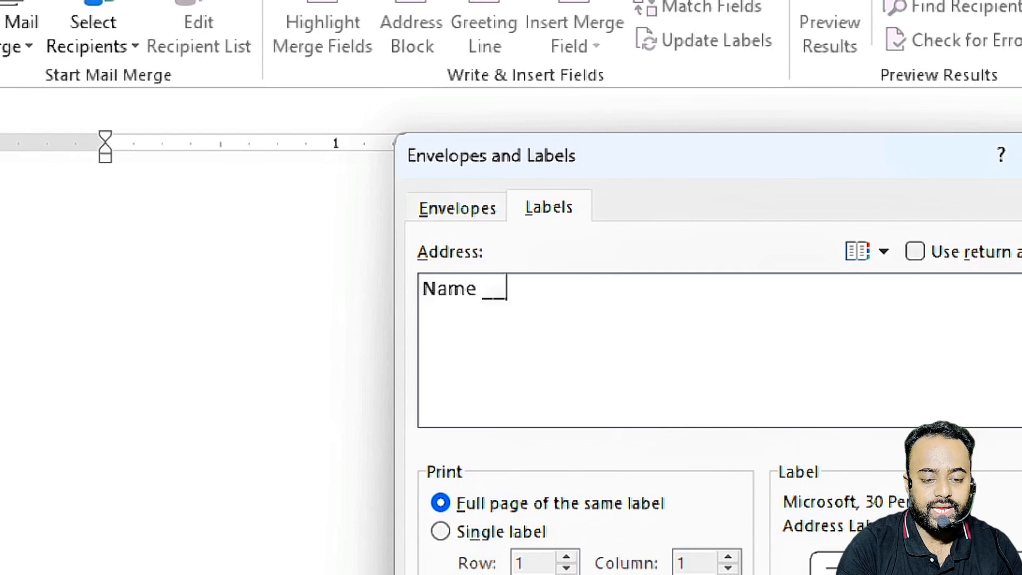
key(BackSpace)
key(BackSpace)
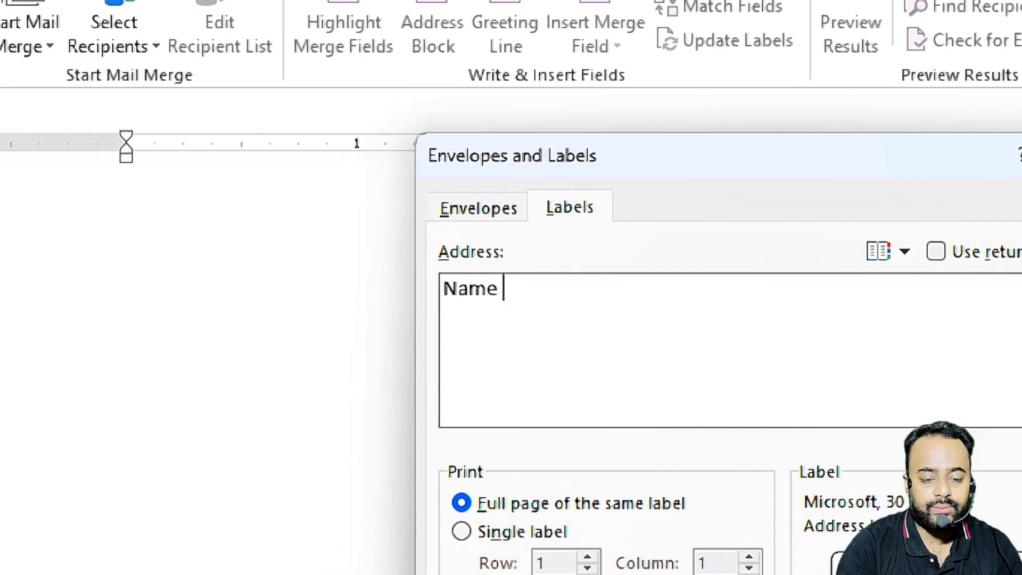
- Complete the Name line of the label with a blank of 11 underscores
text(_____________-)
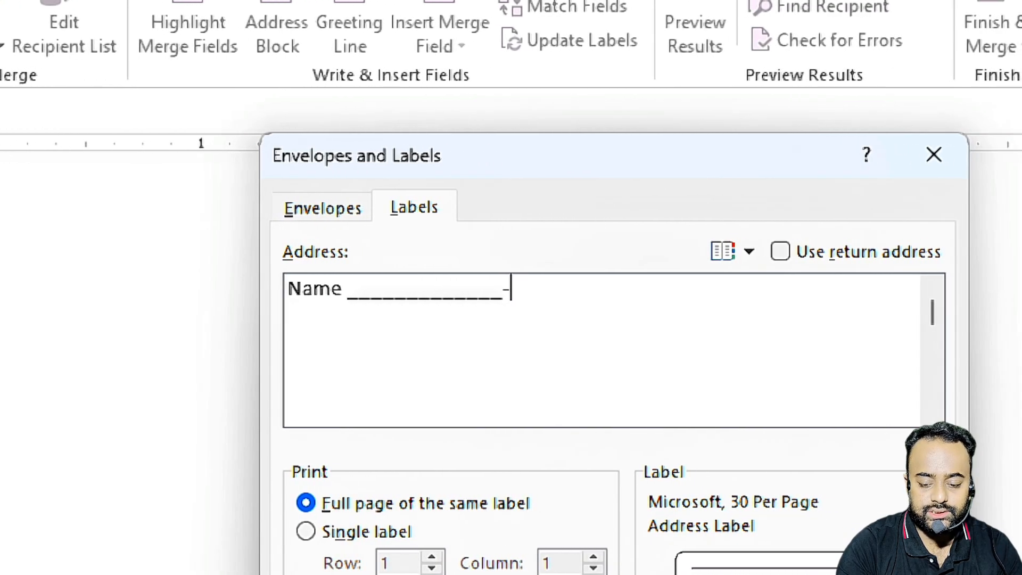
key(BackSpace)
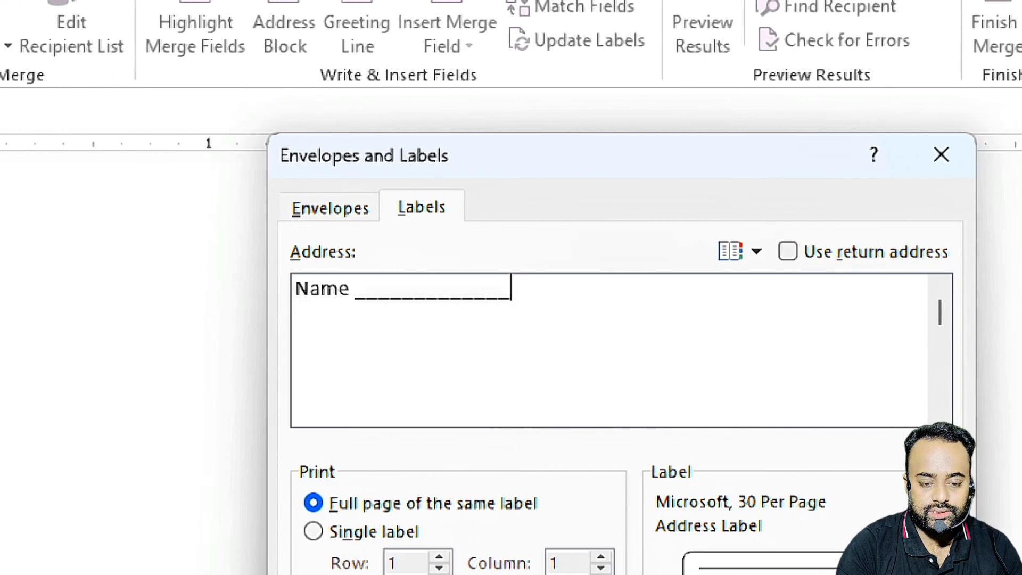
text(_)
key(Return)
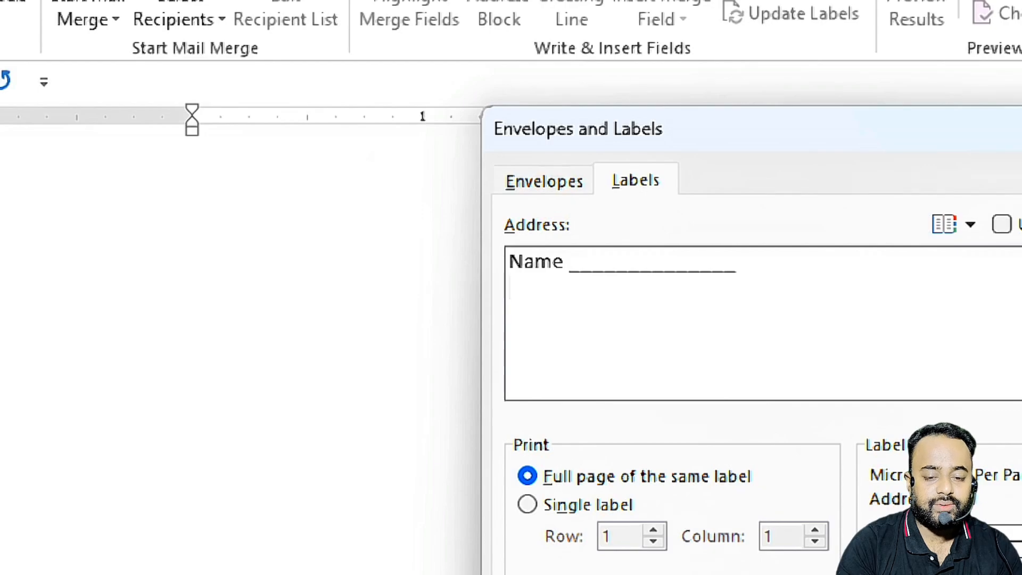
key(BackSpace)
key(BackSpace)
key(BackSpace)
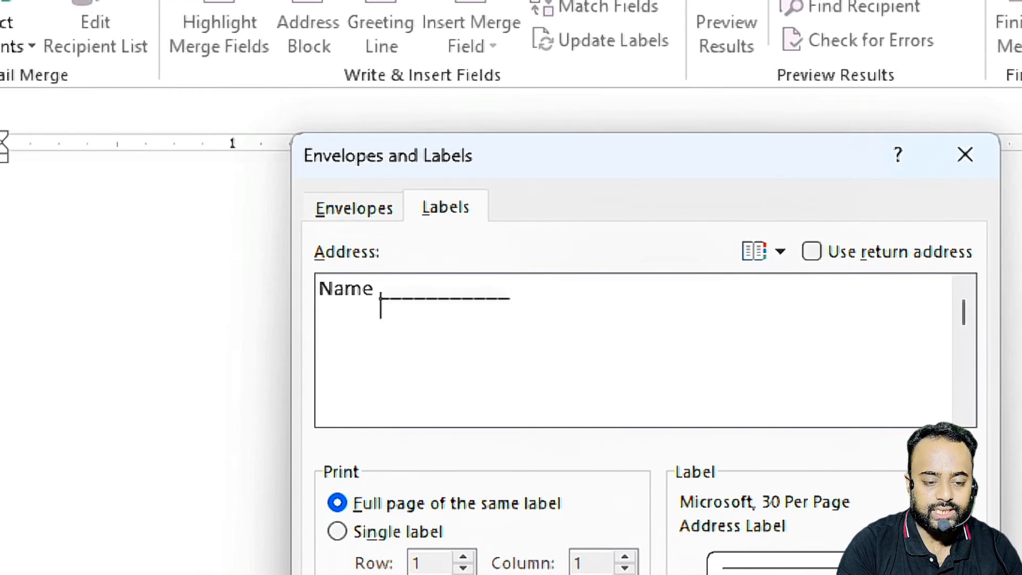
- Add Class, Section and Subject lines below the Name line, each followed by a blank of underscores
text(Class _)
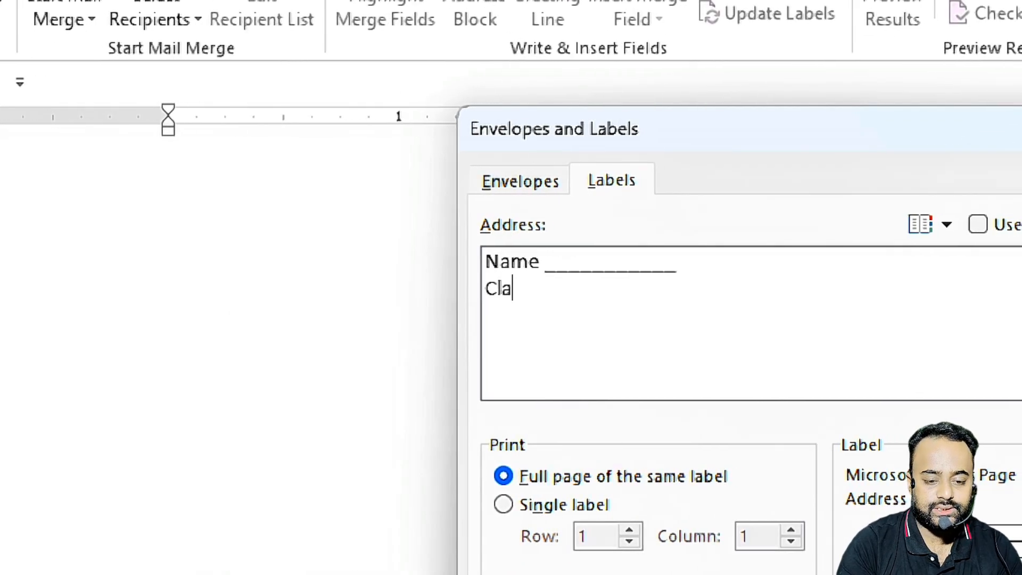
text(____________)
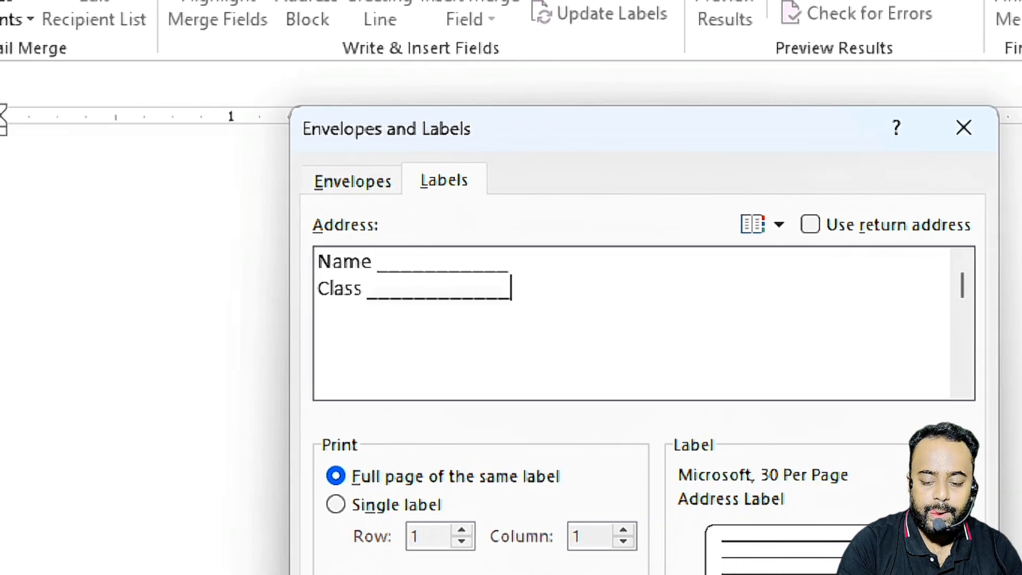
key(Return)
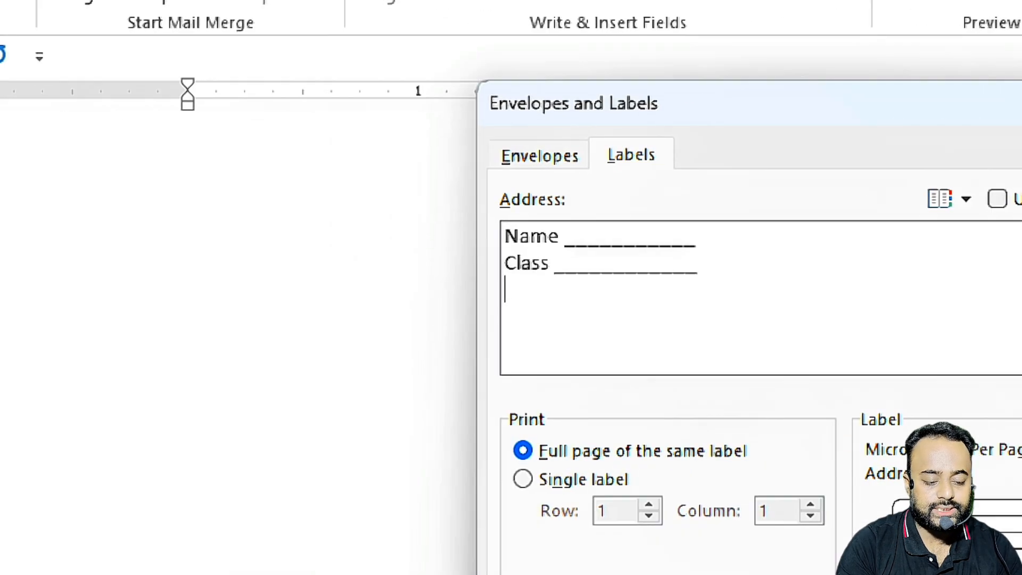
text(Section)
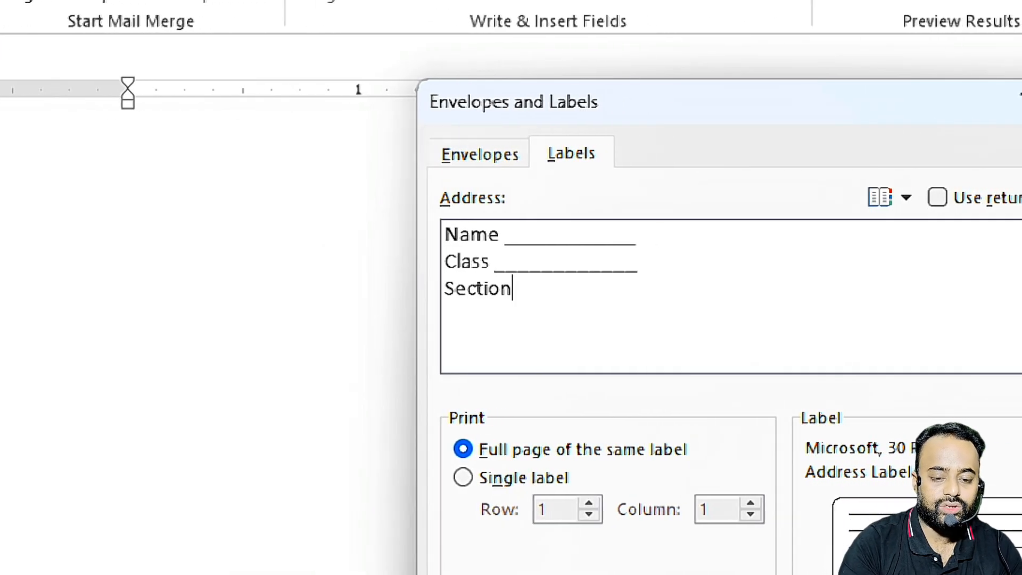
text( ______)
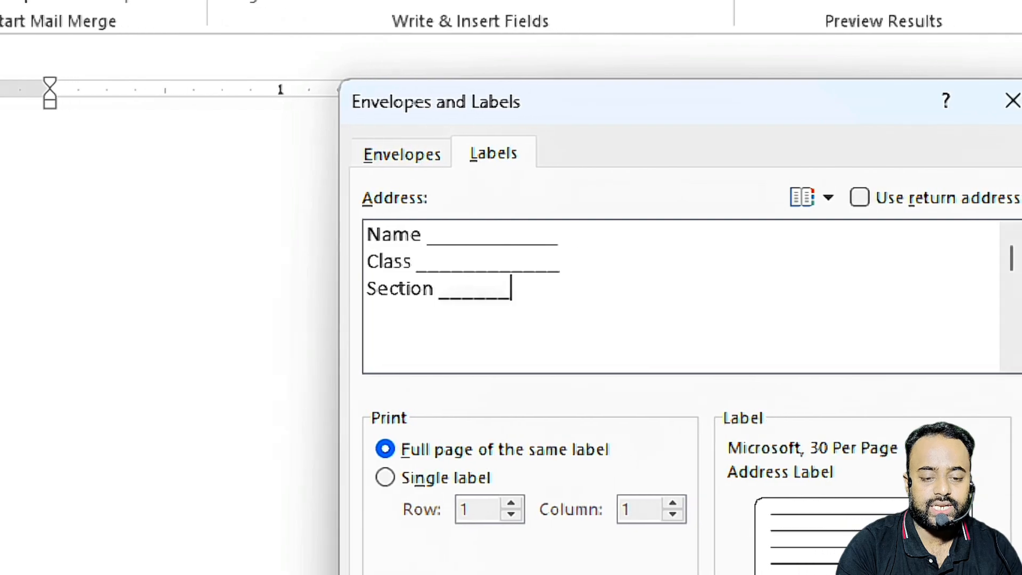
text(____)
key(Return)
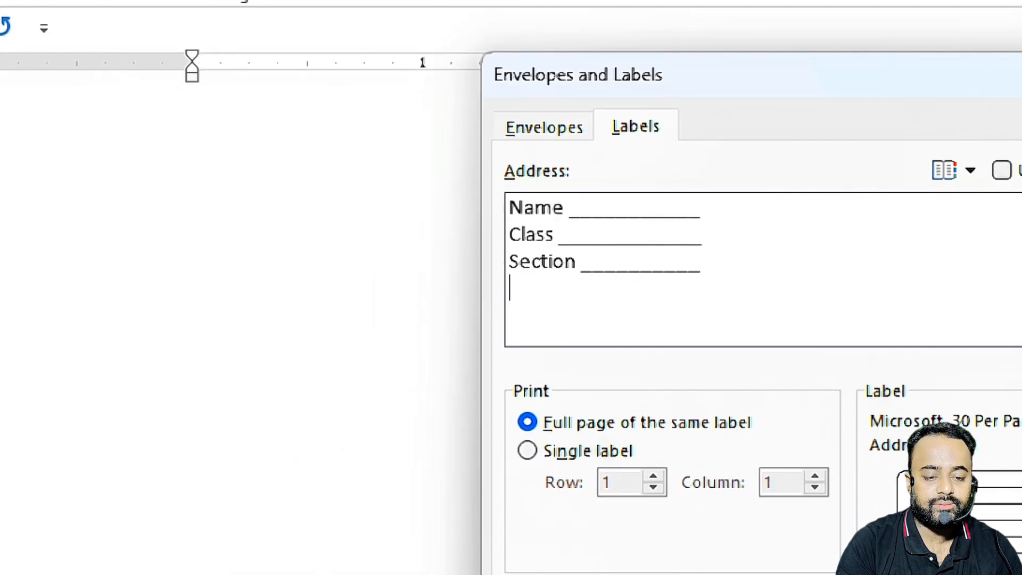
text(Subject)
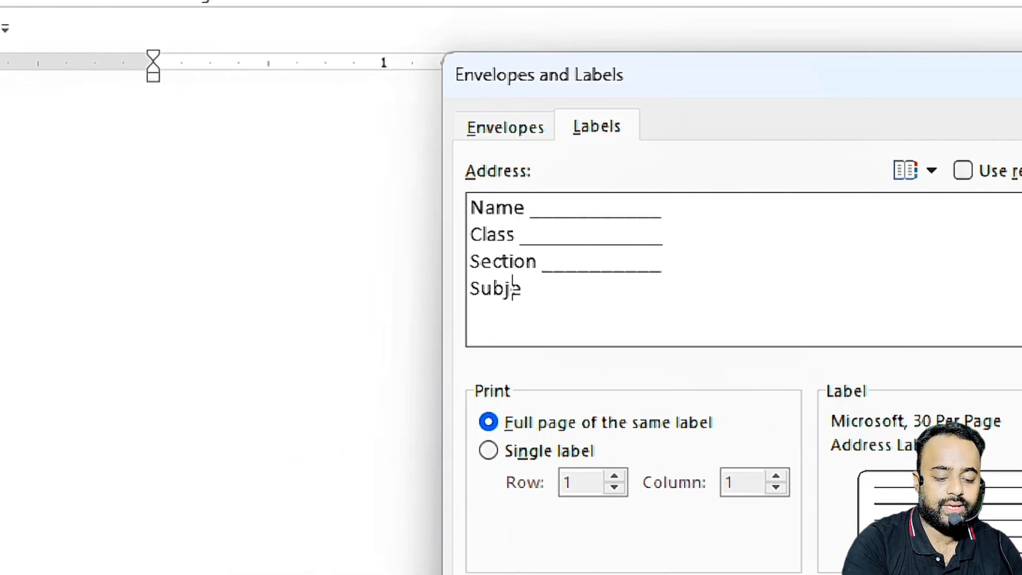
text( __________)
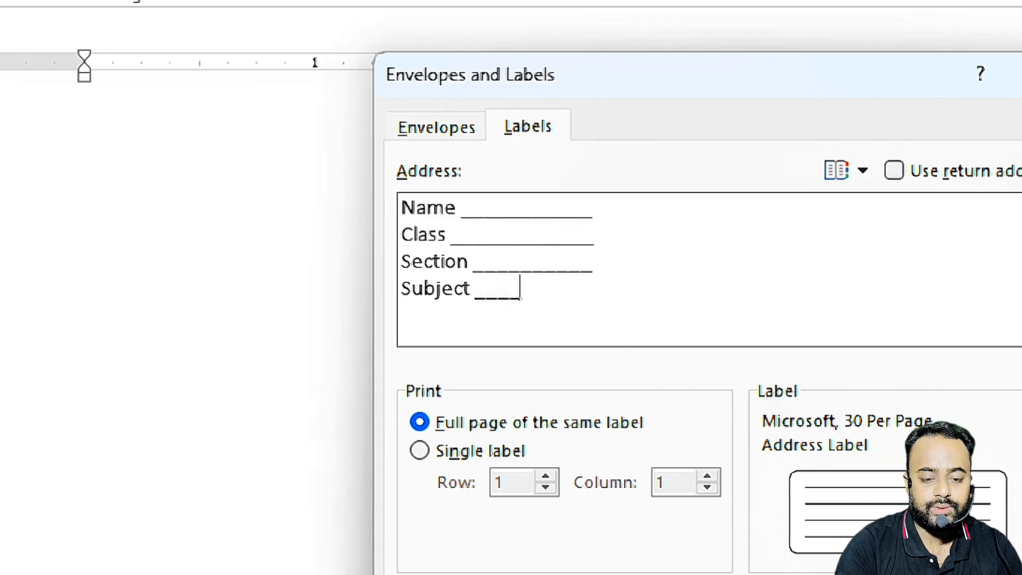
text(_)
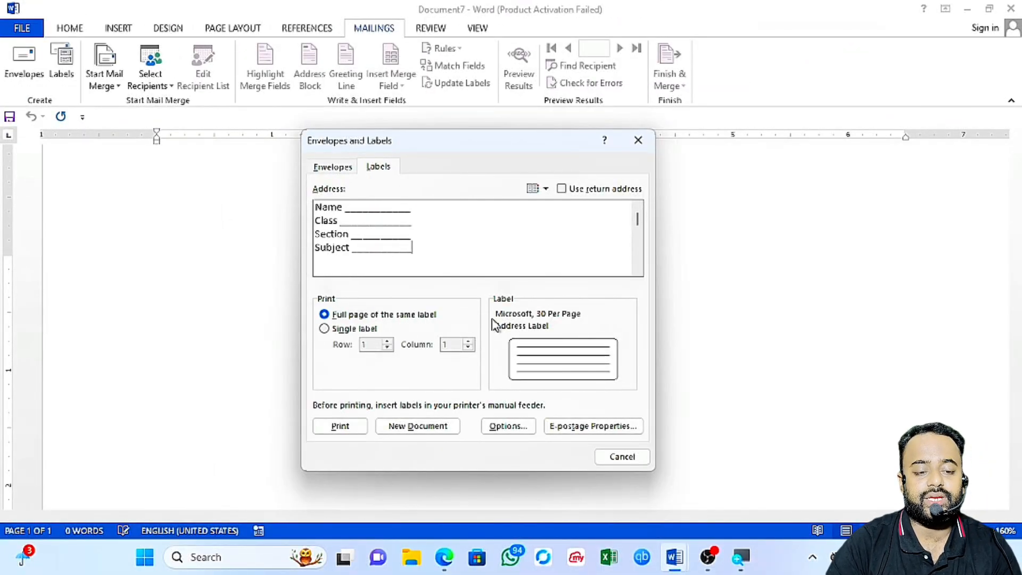
- Confirm the Microsoft 30 Per Page address label as the product and generate the full page of labels in a new document
key(alt+Tab)
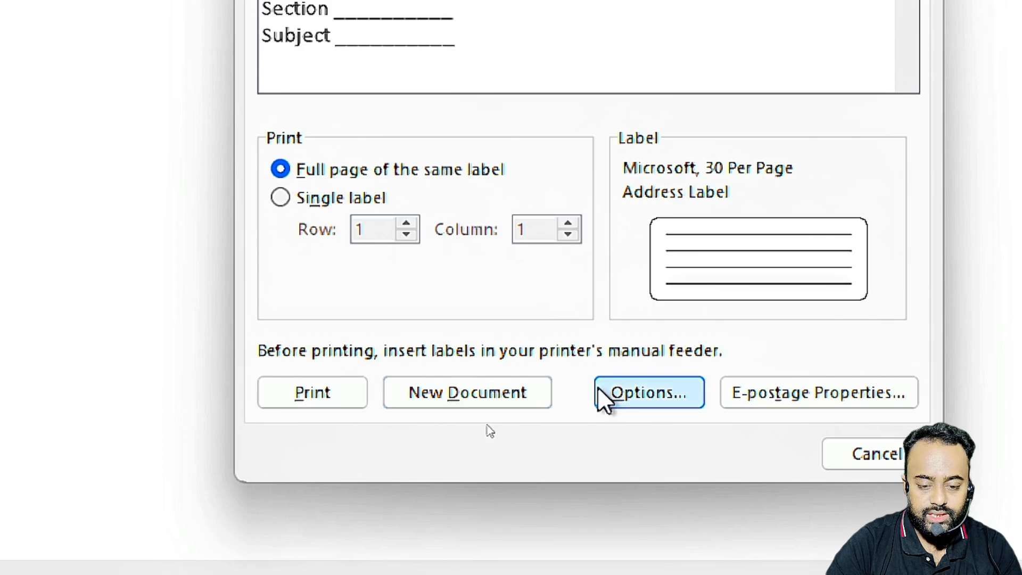
click(669, 392)
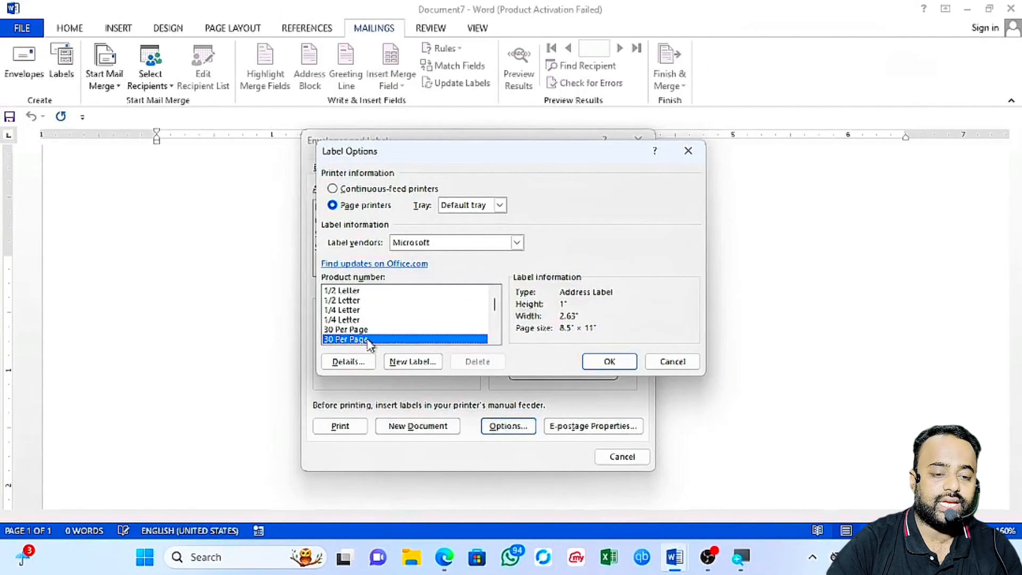
click(599, 360)
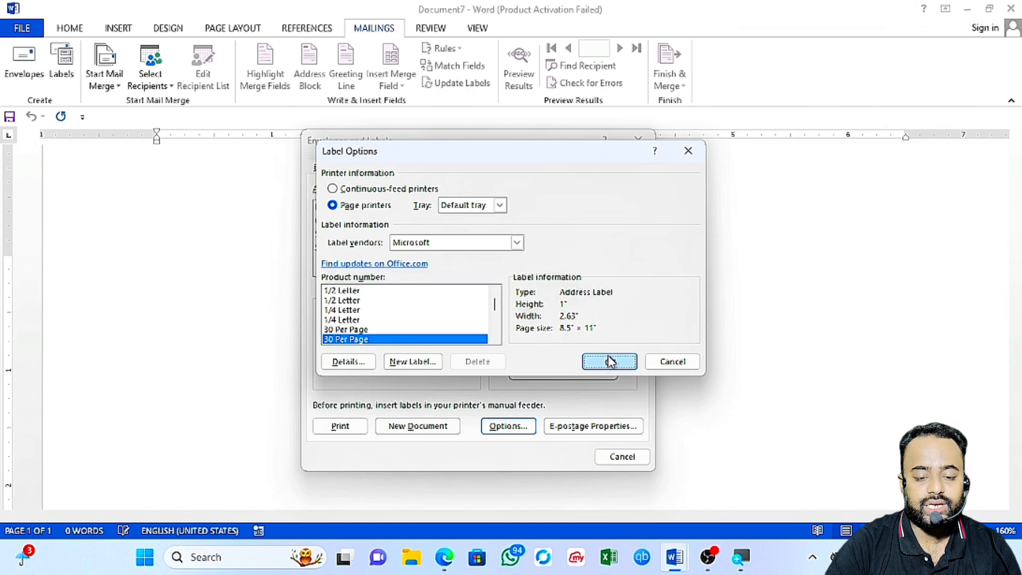
click(438, 428)
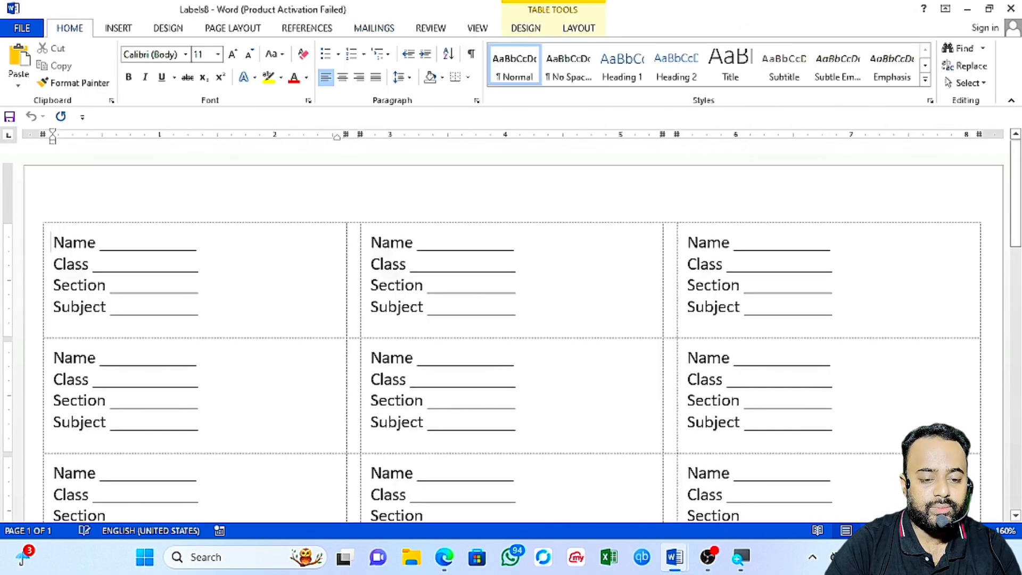
- Examine the full page of repeated Name, Class, Section and Subject labels from first row to last, zoomed out to 120%
scroll(511, 325, down, 15)
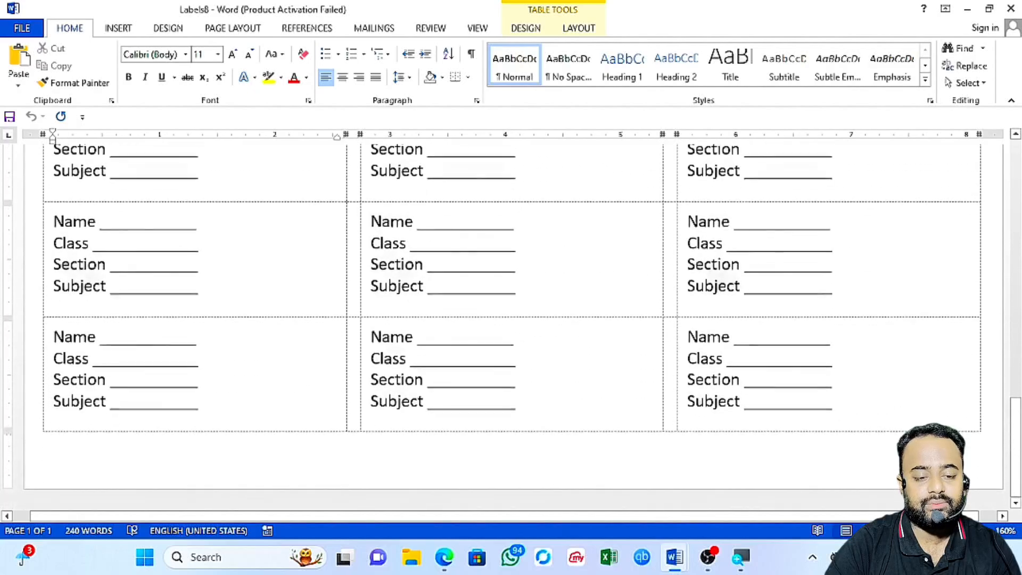
scroll(511, 325, up, 4)
scroll(511, 325, down, 5)
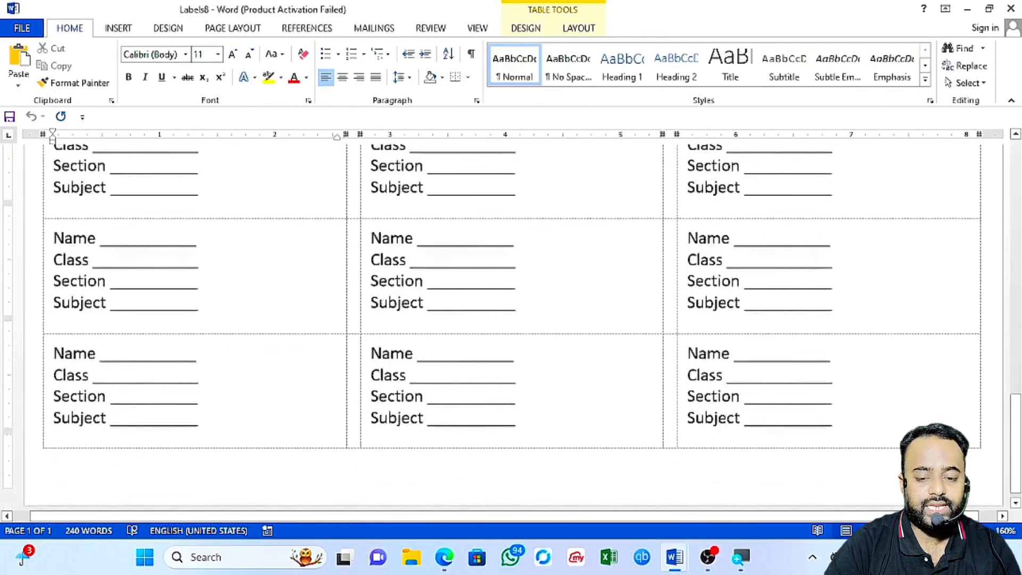
scroll(511, 325, up, 10)
scroll(511, 325, down, 4)
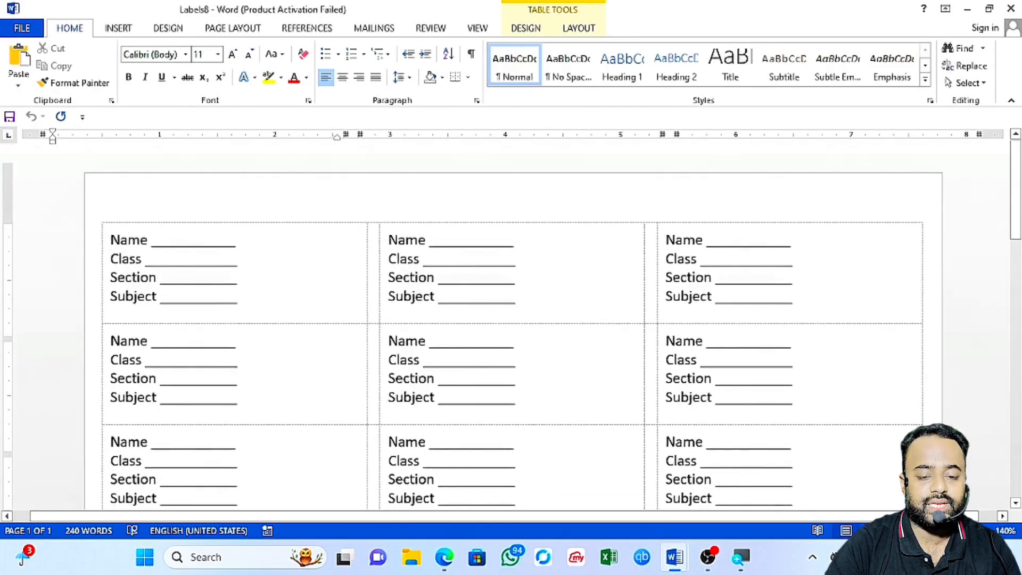
scroll(512, 324, down, 10)
scroll(512, 325, up, 10)
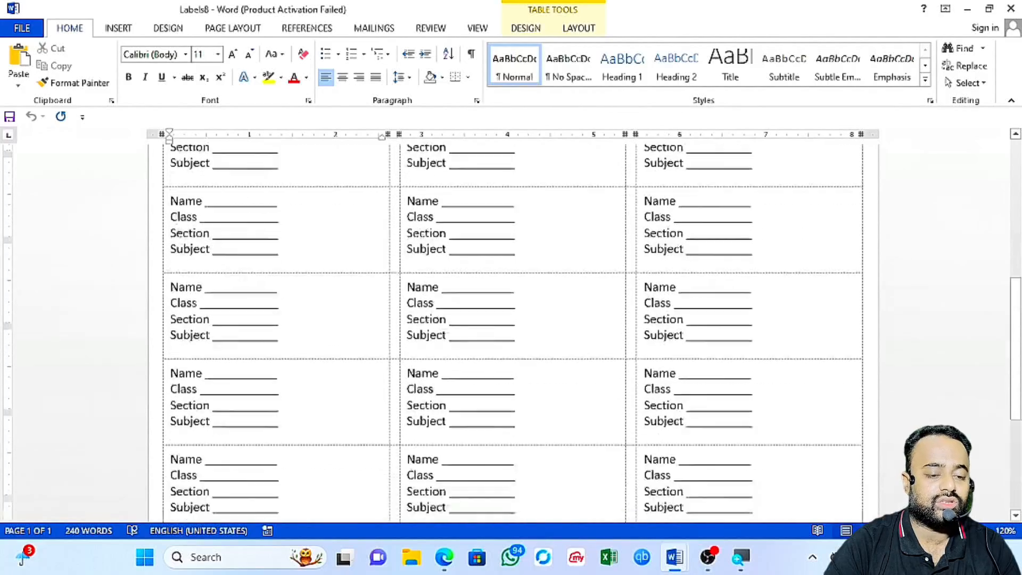
click(169, 29)
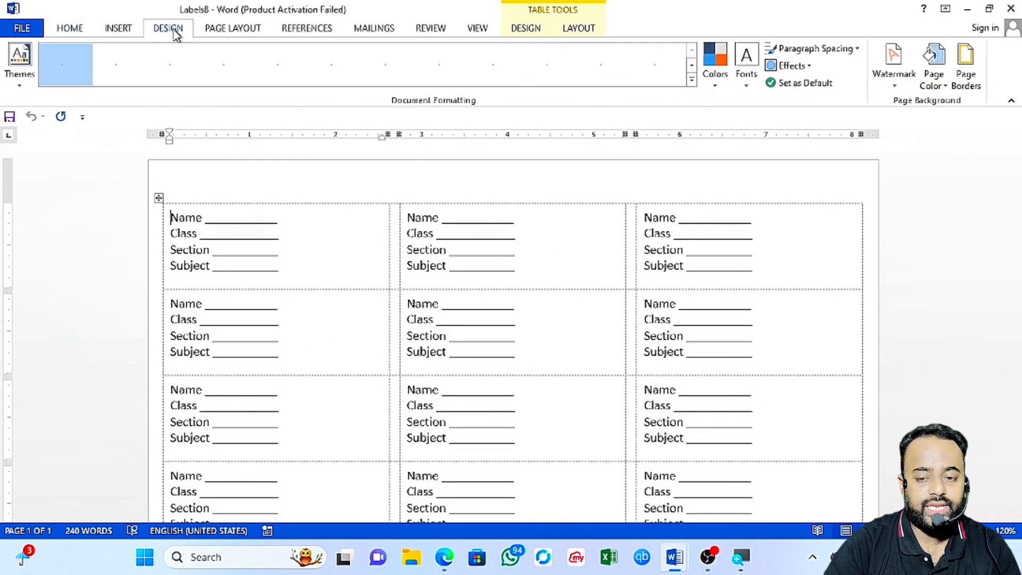
click(934, 77)
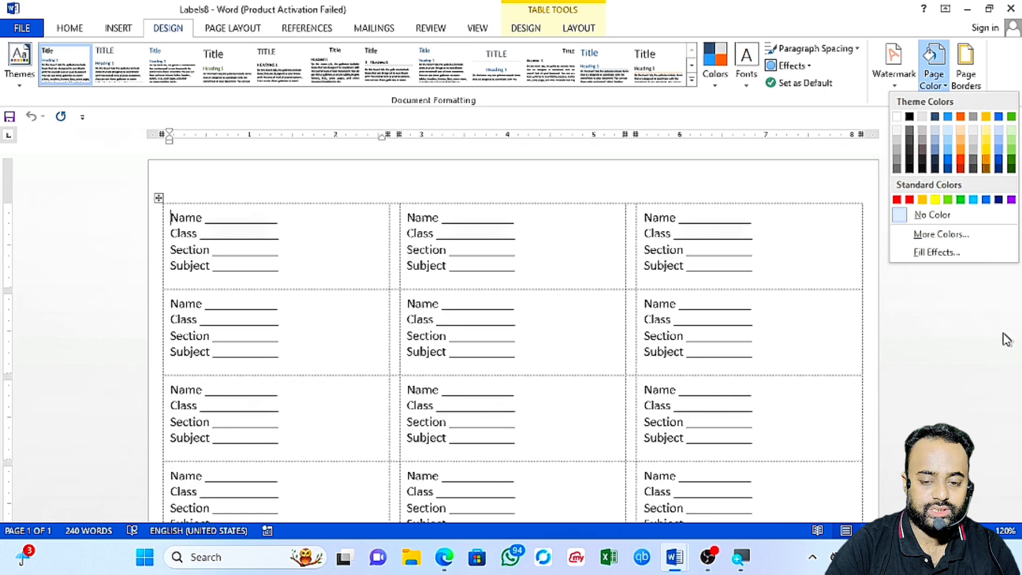
click(1004, 340)
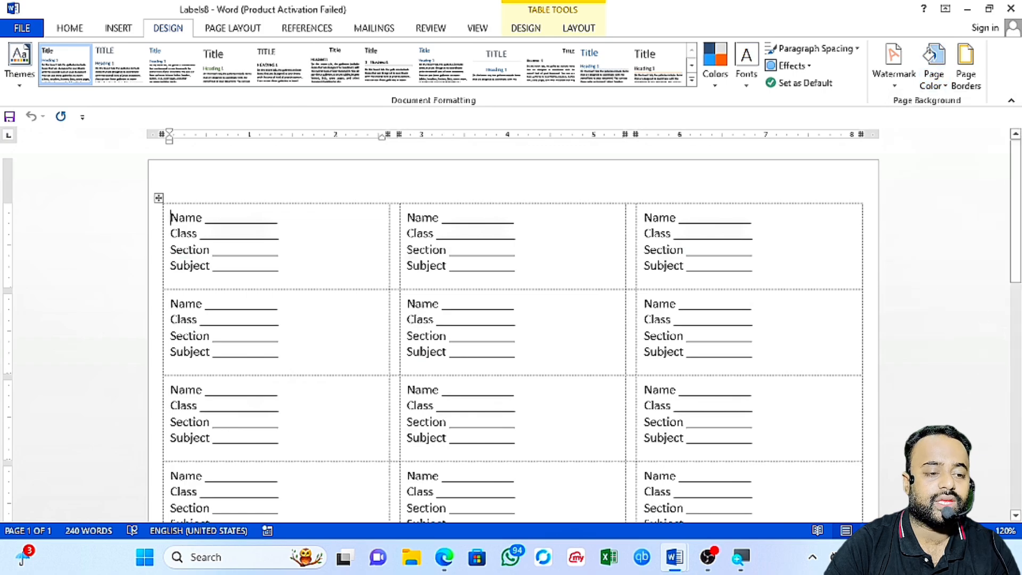